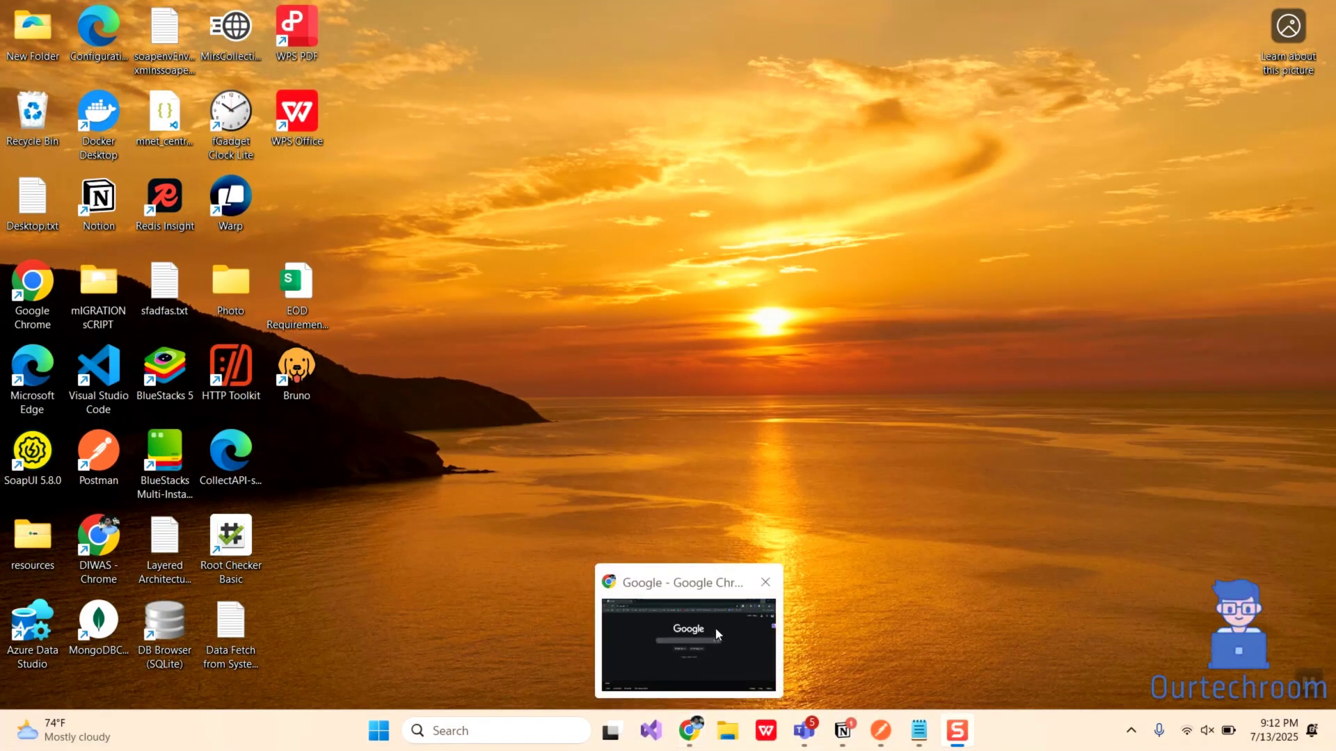
Search Google for 'download fl studio', reach image-line.com, accept cookies and start the Windows download
{"action": "left_click", "coordinate": [689, 636]}
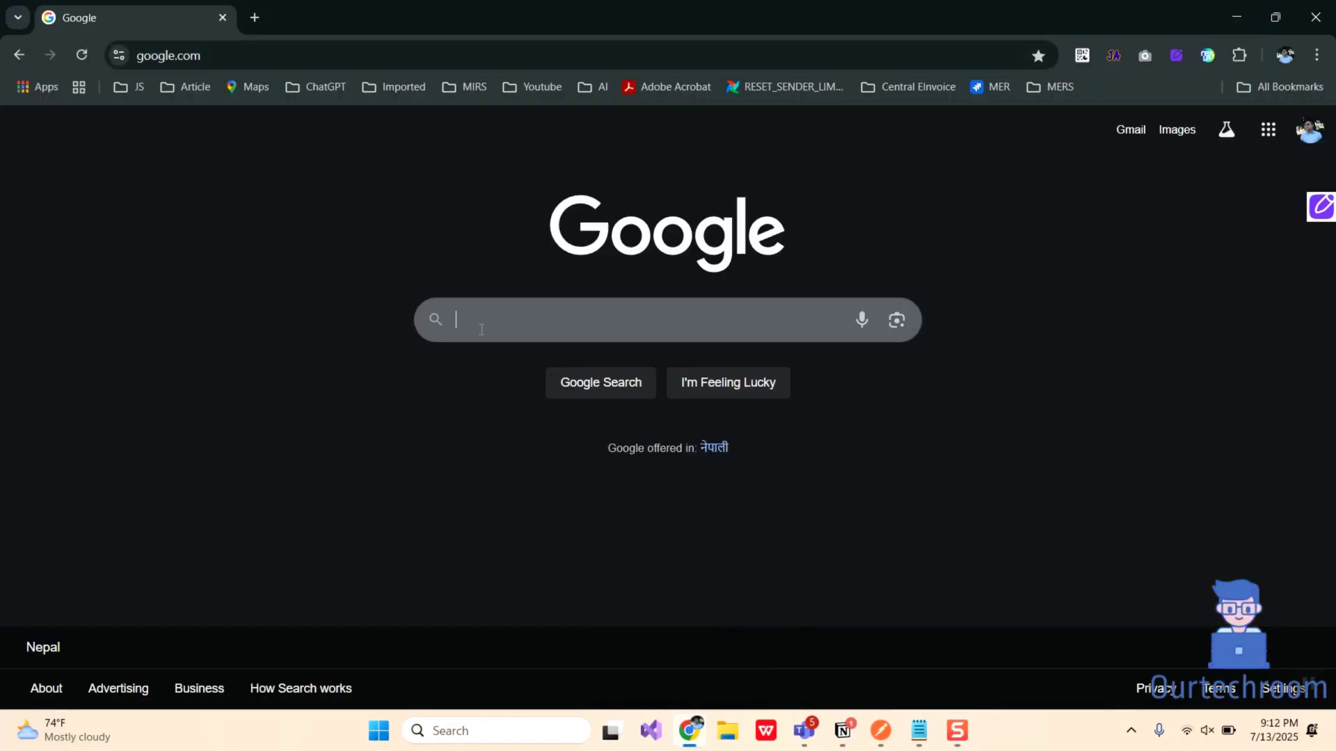
{"action": "type", "text": "download "}
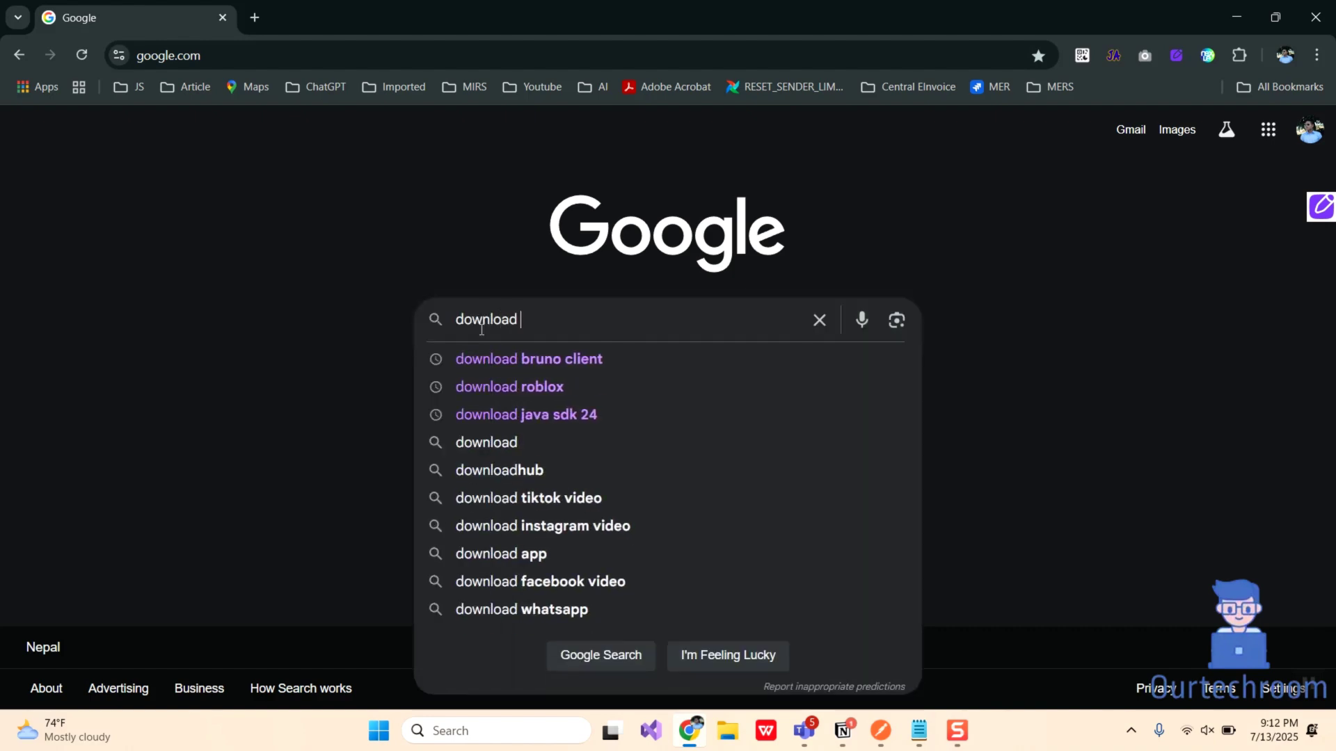
{"action": "type", "text": "fl studio"}
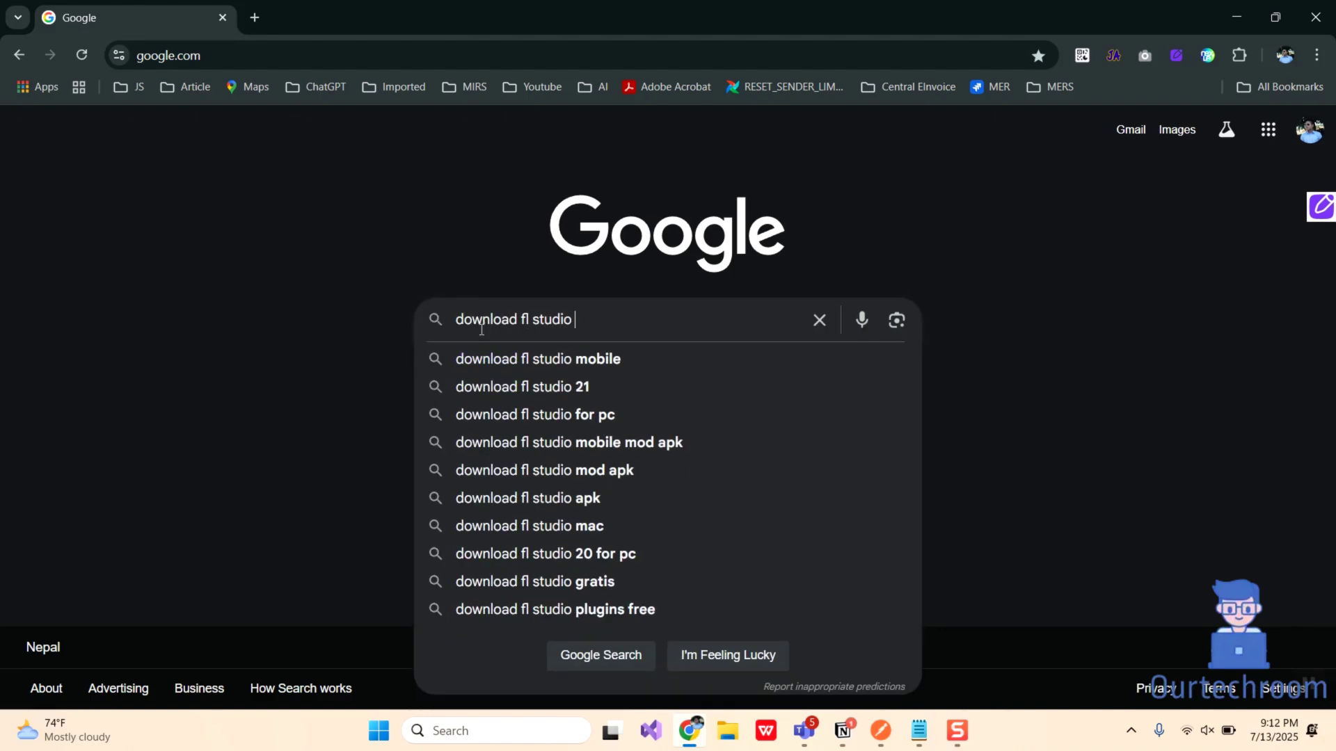
{"action": "key", "text": "Return"}
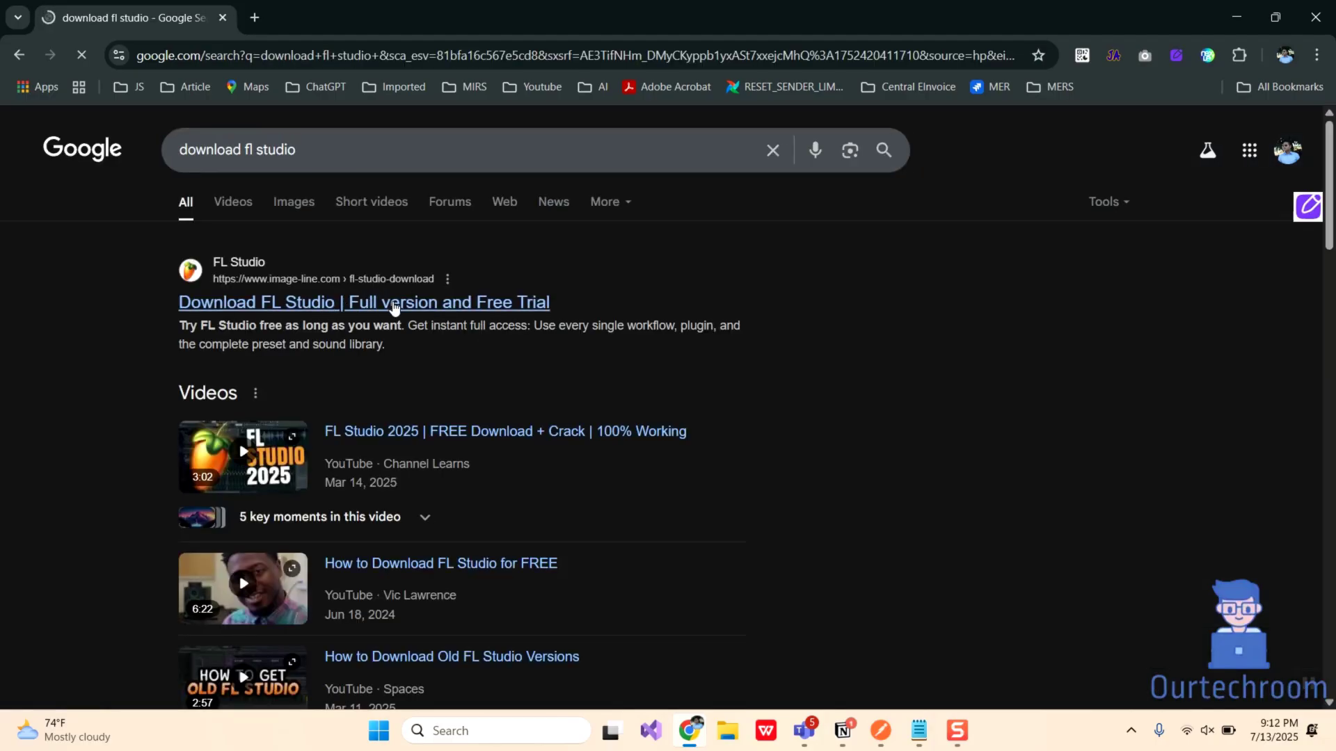
{"action": "left_click", "coordinate": [393, 304]}
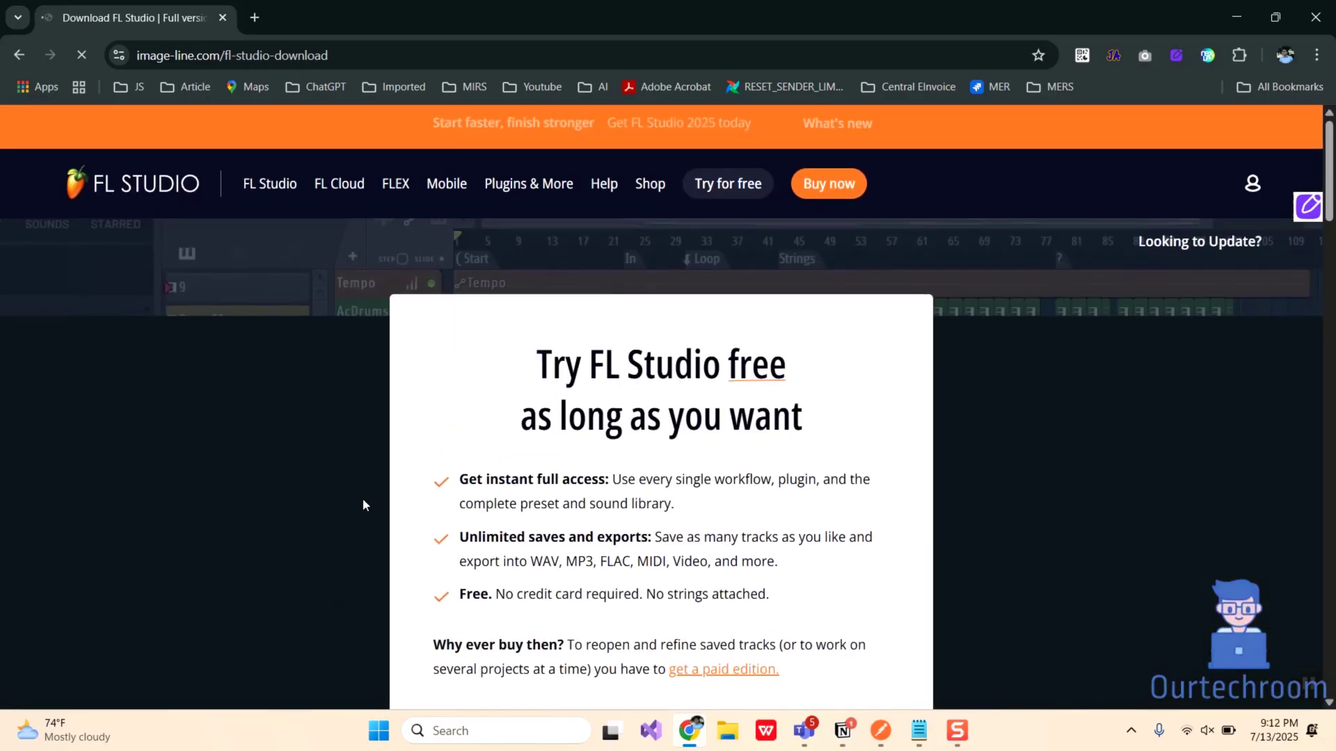
{"action": "scroll", "coordinate": [720, 415], "scroll_direction": "down", "scroll_amount": 1}
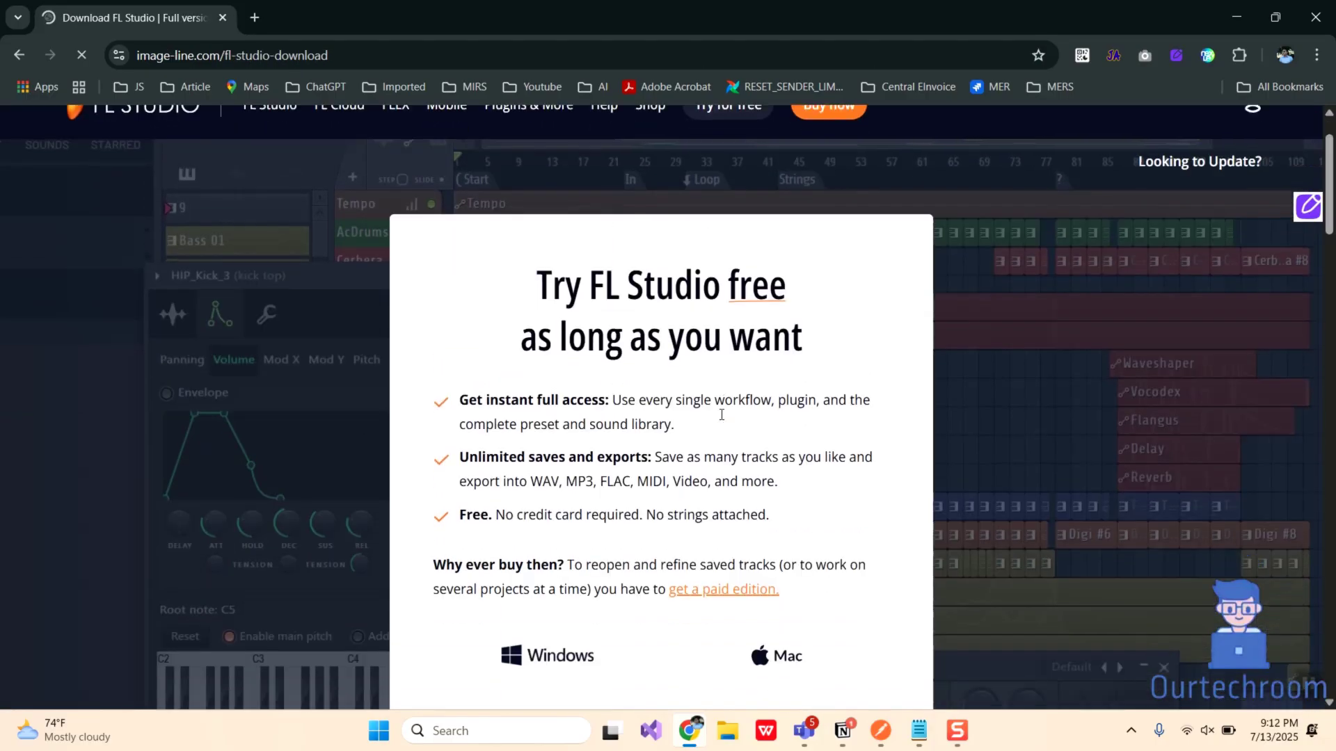
{"action": "scroll", "coordinate": [720, 416], "scroll_direction": "down", "scroll_amount": 2}
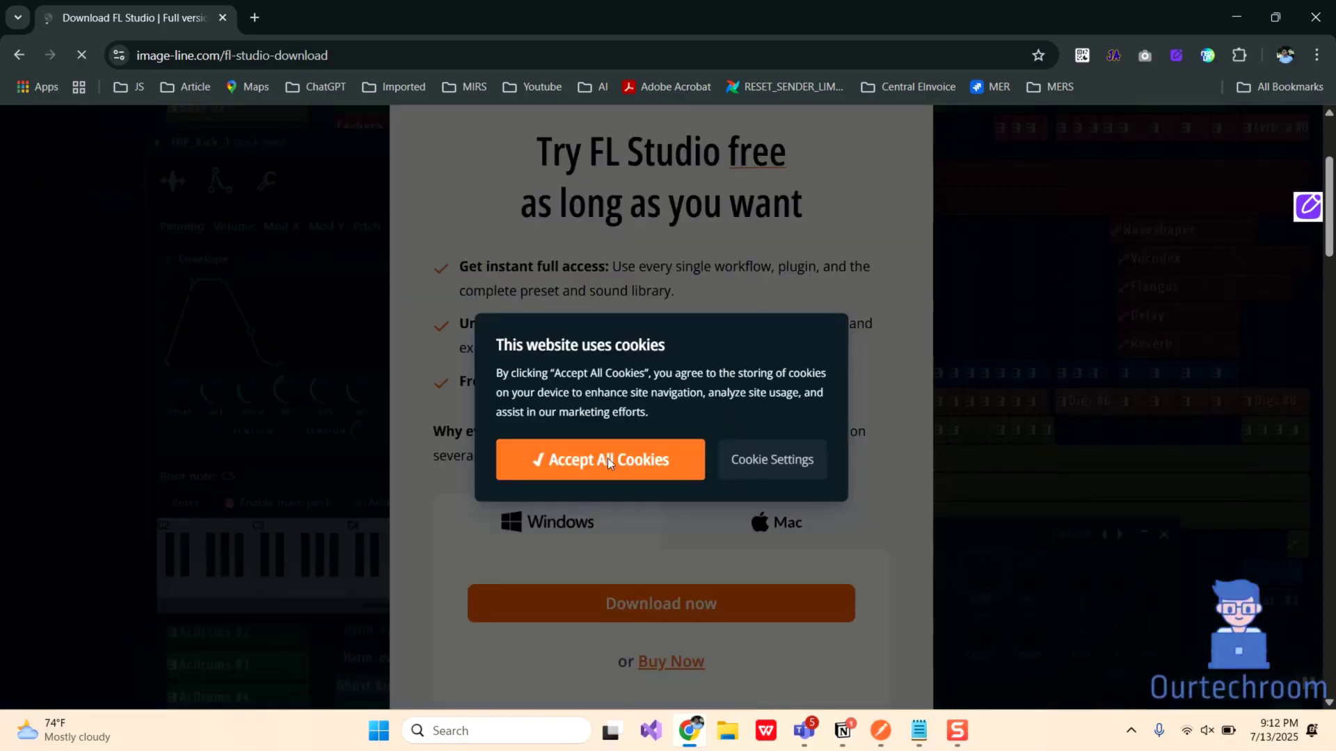
{"action": "left_click", "coordinate": [608, 458]}
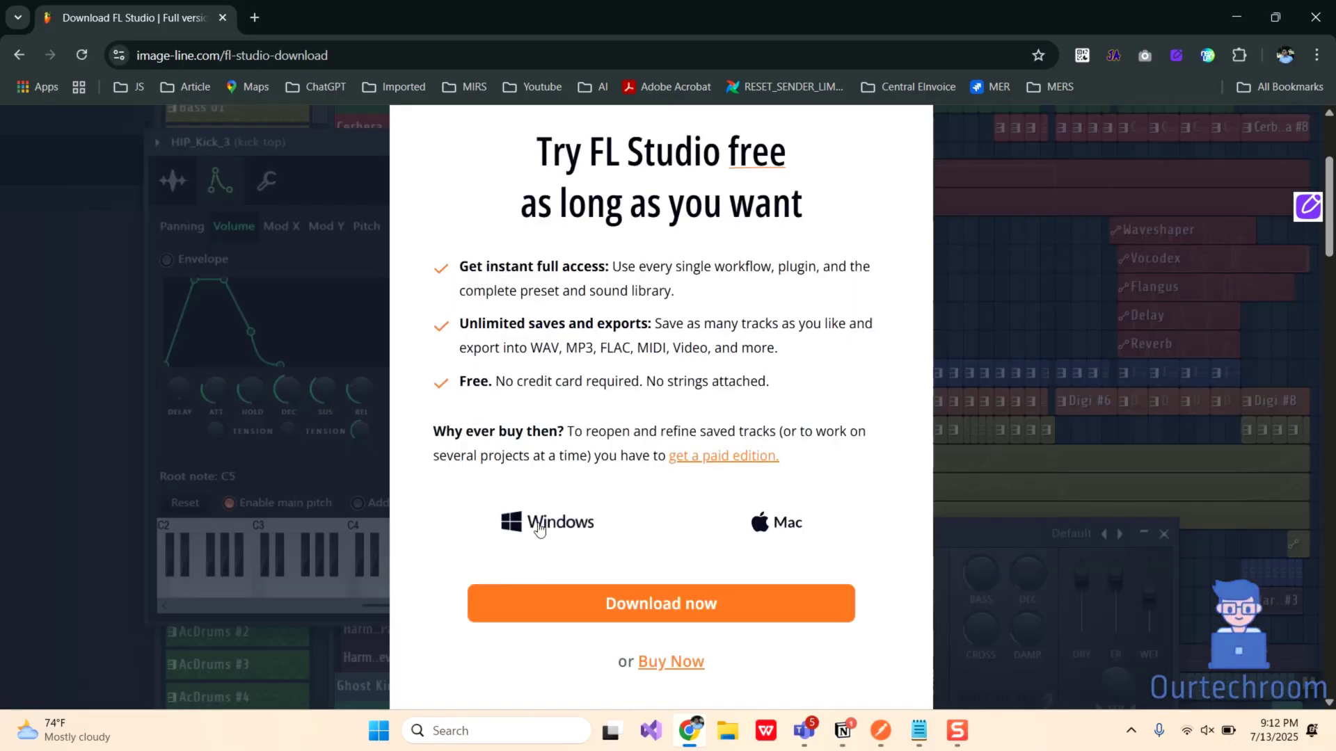
{"action": "left_click", "coordinate": [673, 606]}
{"action": "scroll", "coordinate": [668, 544], "scroll_direction": "down", "scroll_amount": 3}
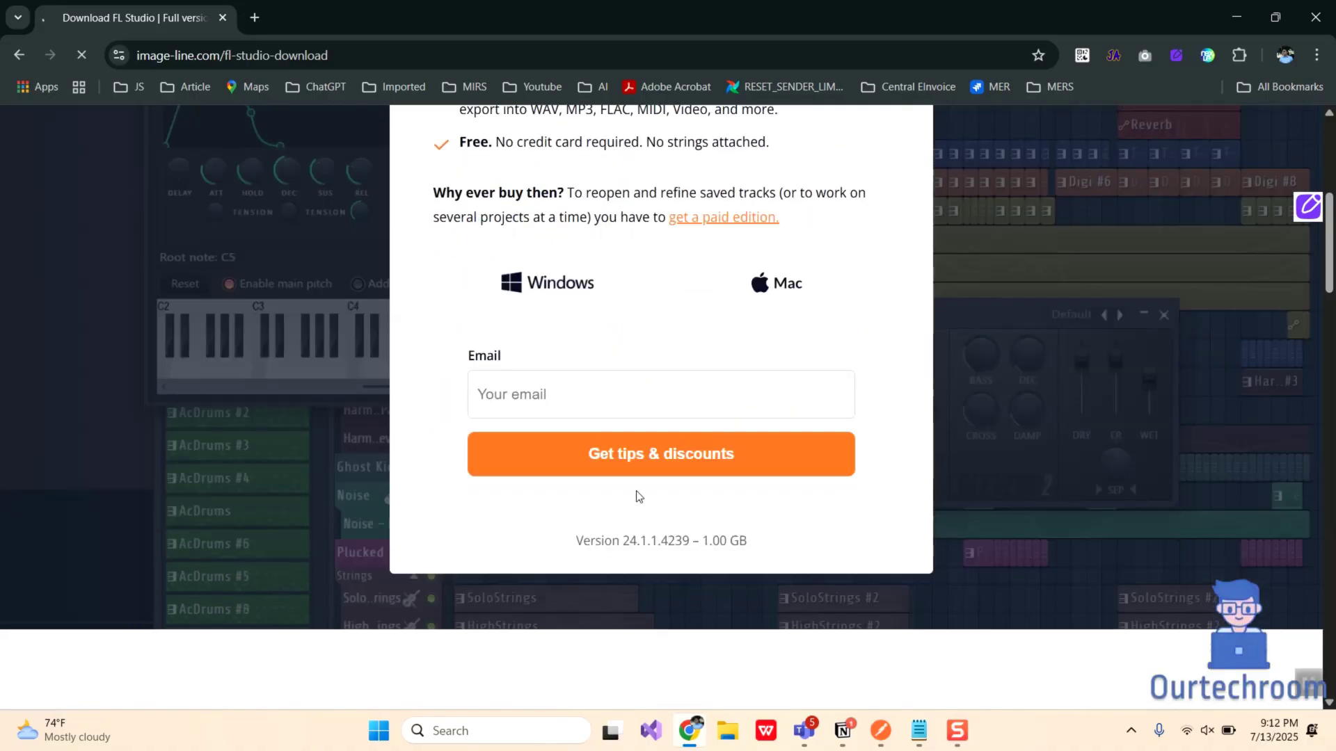
Monitor the installer download in Chrome's download history, pausing and resuming it once
{"action": "left_click", "coordinate": [558, 405]}
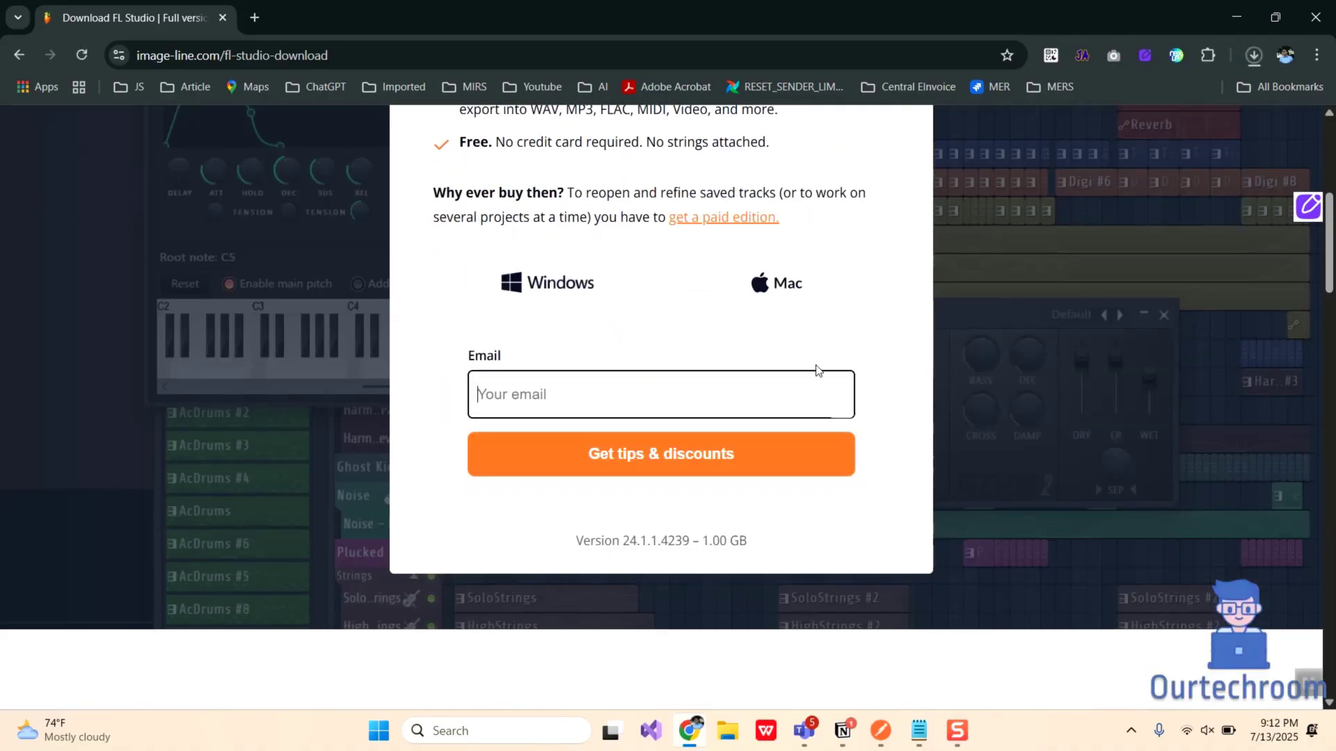
{"action": "left_click", "coordinate": [1255, 55]}
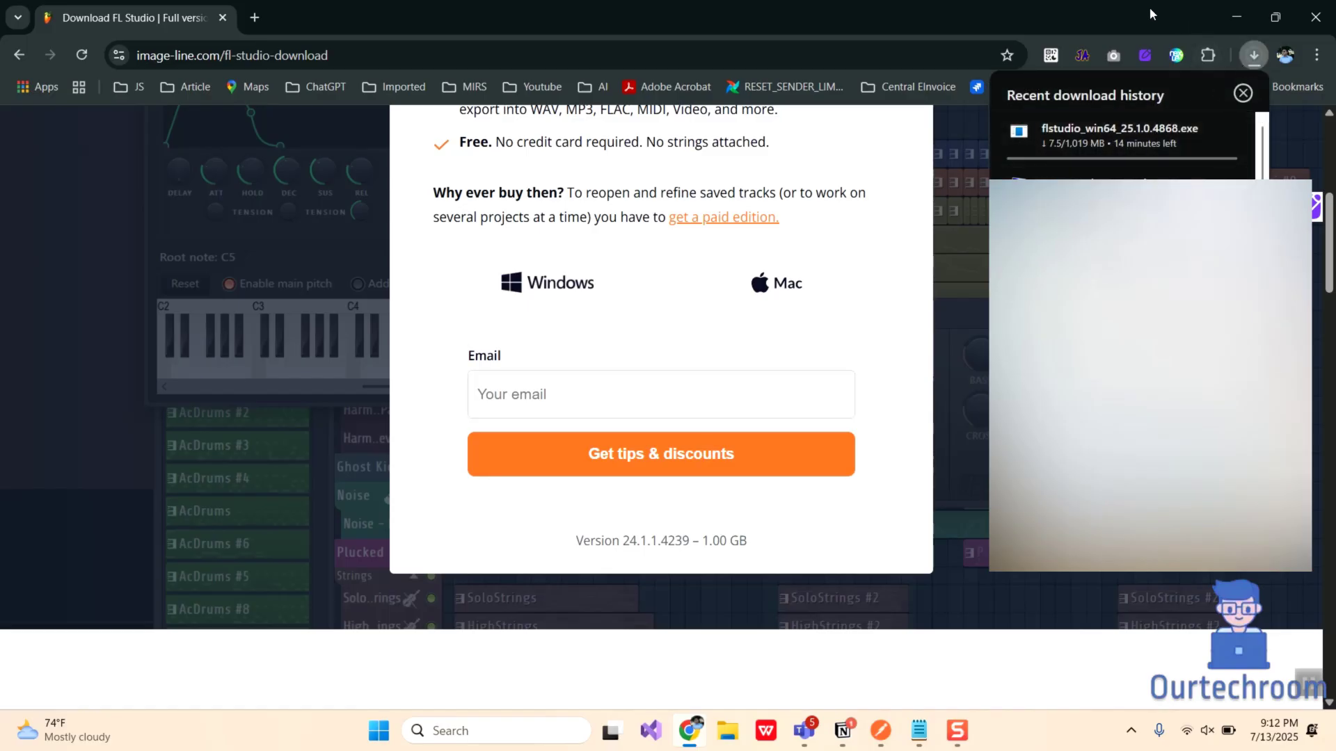
{"action": "left_click", "coordinate": [1131, 9]}
{"action": "left_click", "coordinate": [1255, 54]}
{"action": "left_click", "coordinate": [1216, 130]}
{"action": "left_click", "coordinate": [1051, 16]}
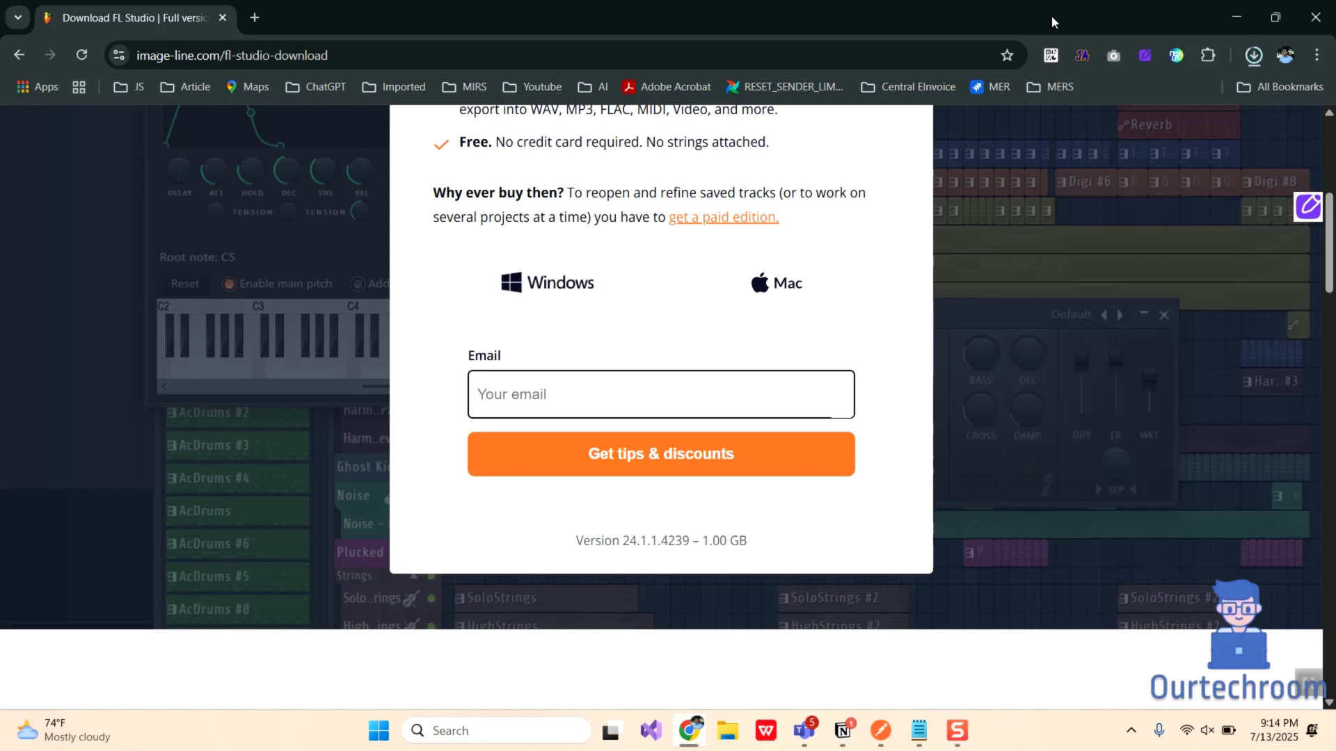
Reveal the finished flstudio_win64_25.1.0.4868.exe in its Downloads folder
{"action": "left_click", "coordinate": [1254, 55]}
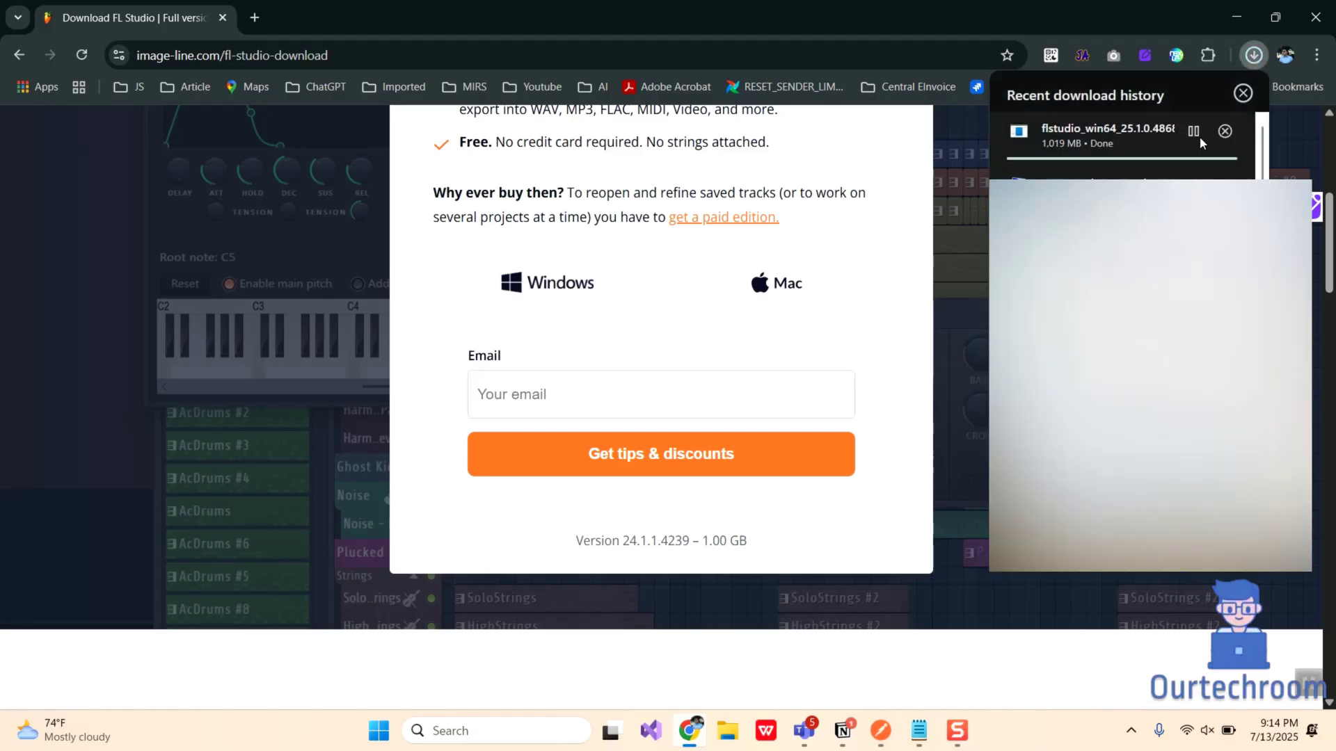
{"action": "left_click", "coordinate": [1106, 134]}
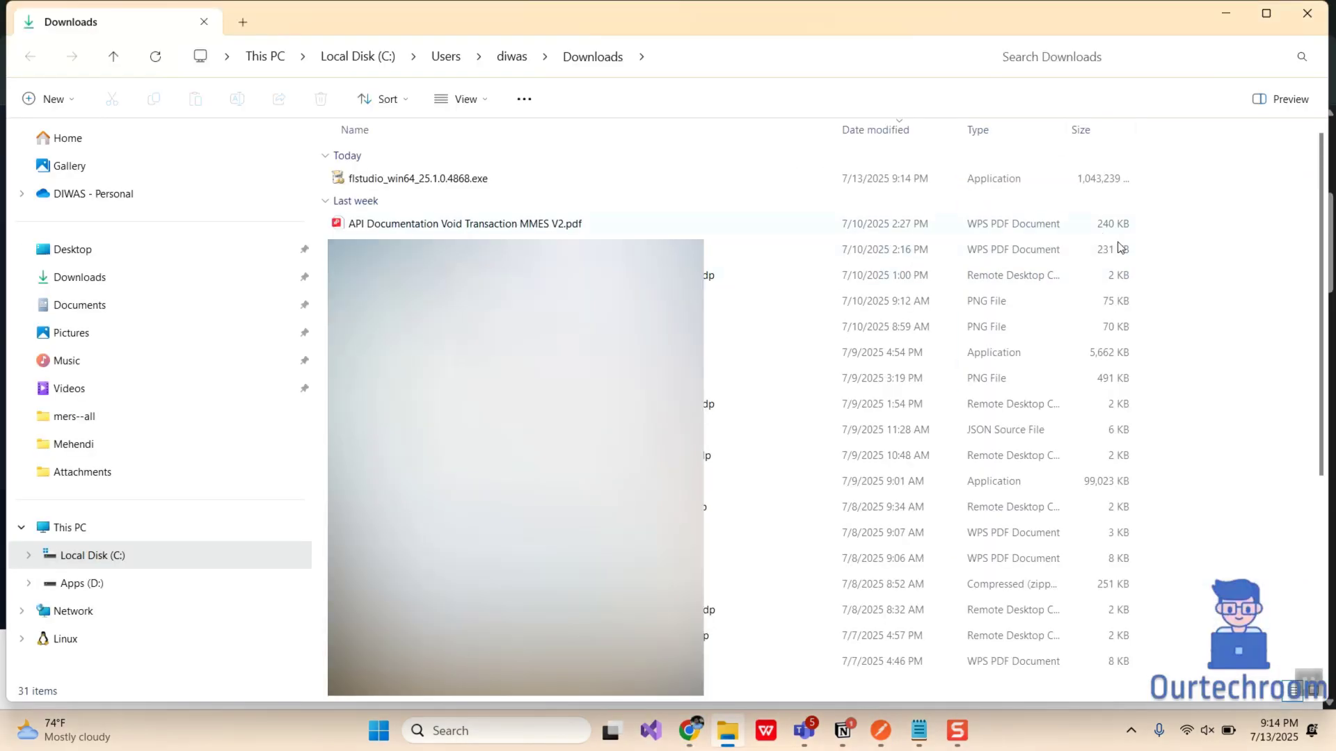
Launch flstudio_win64_25.1.0.4868.exe from Downloads and bring the installer forward
{"action": "left_click", "coordinate": [890, 178]}
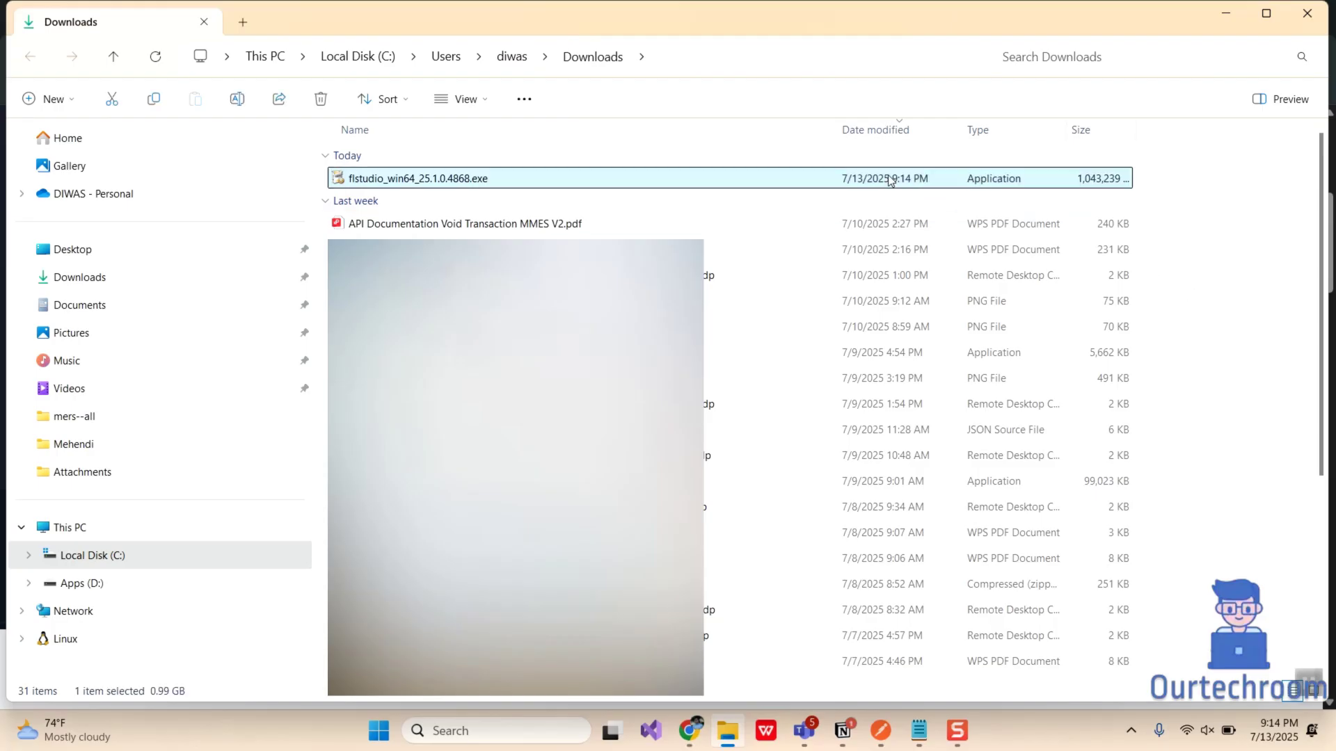
{"action": "double_click", "coordinate": [740, 177]}
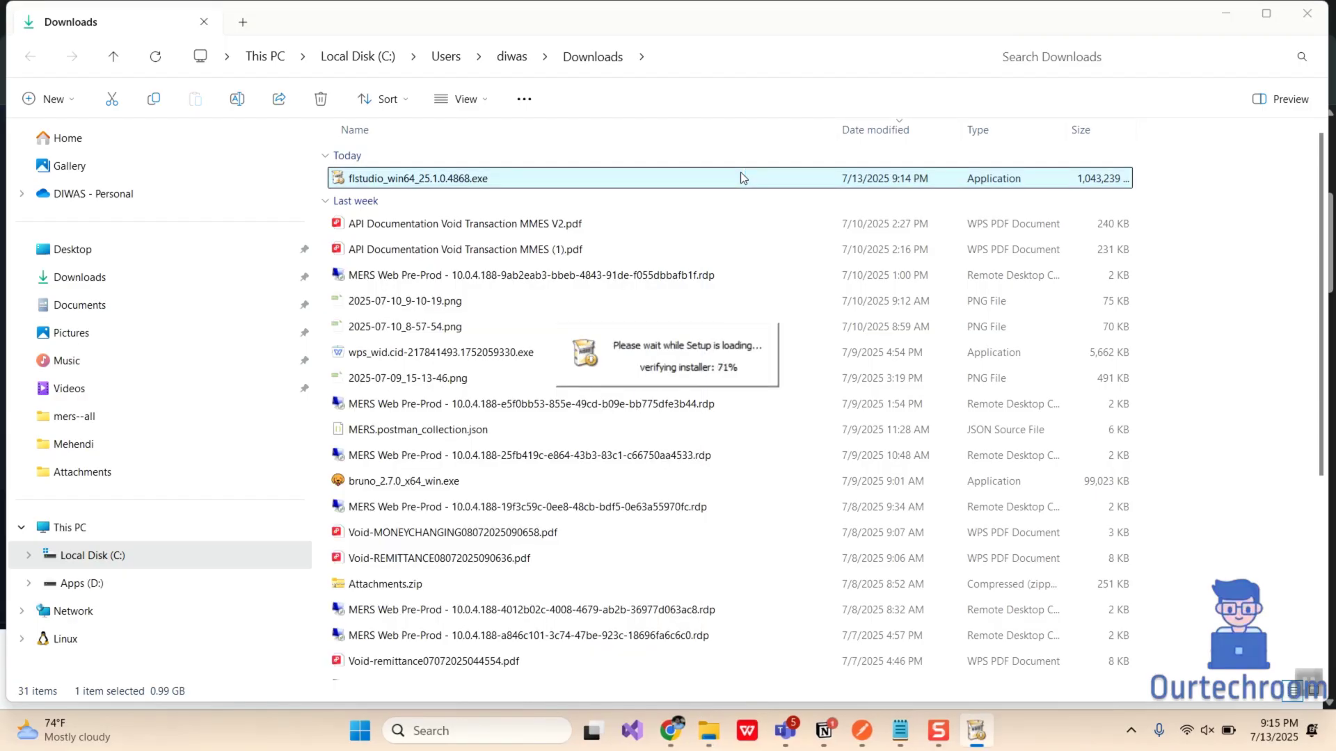
{"action": "left_click", "coordinate": [1232, 18]}
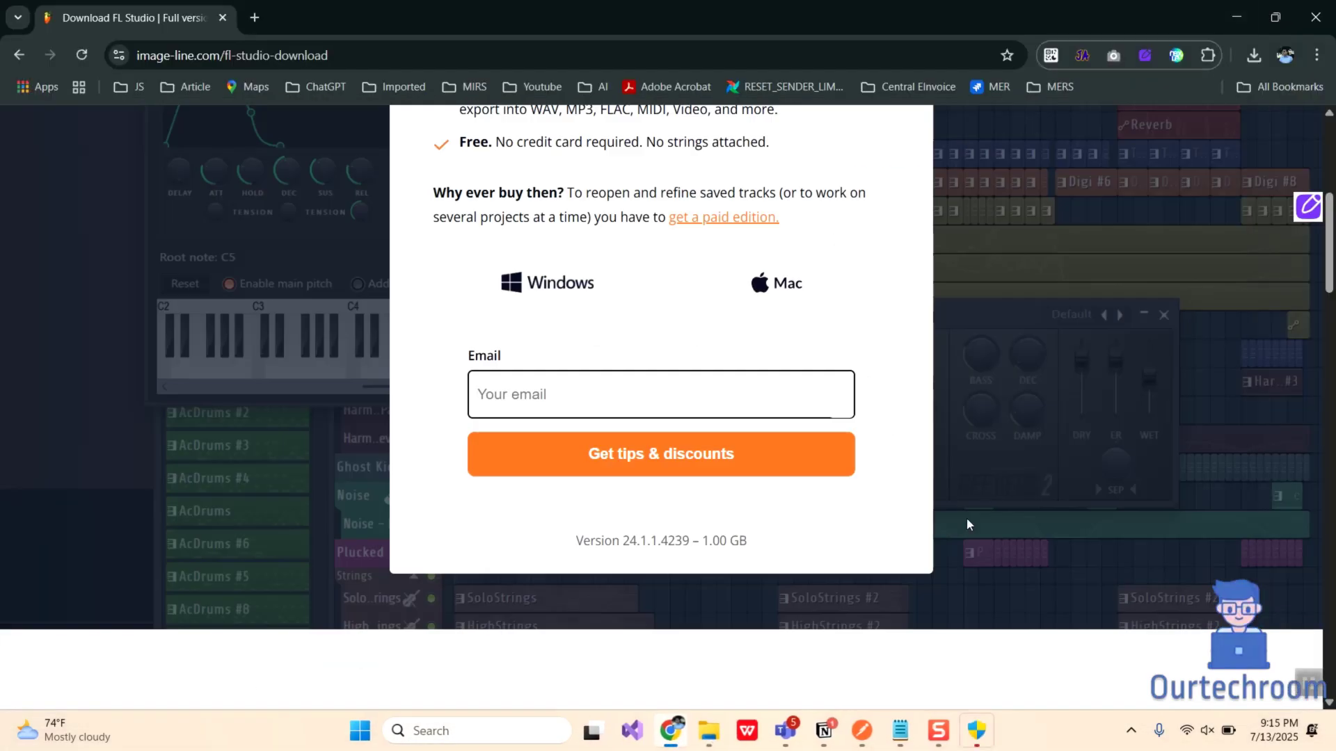
{"action": "left_click", "coordinate": [975, 731]}
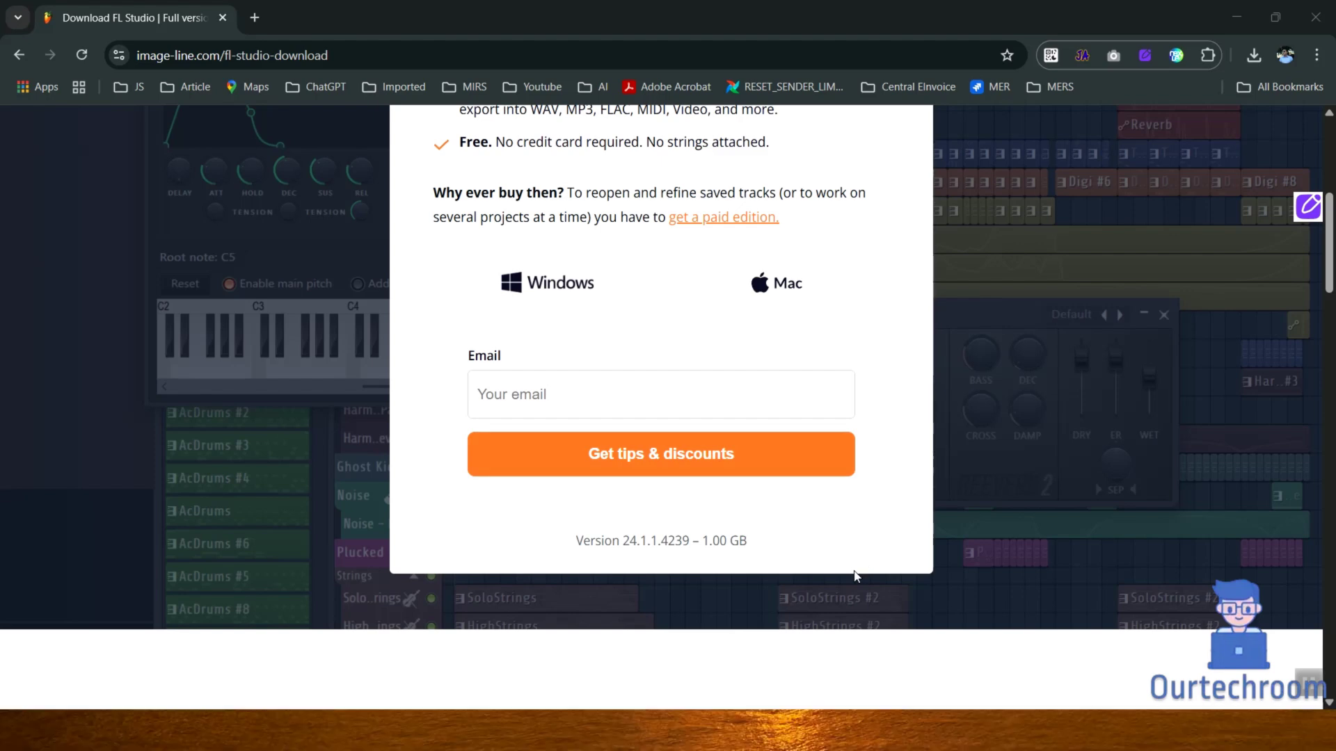
Accept the license, install for all users and keep the default components
{"action": "left_click", "coordinate": [767, 501]}
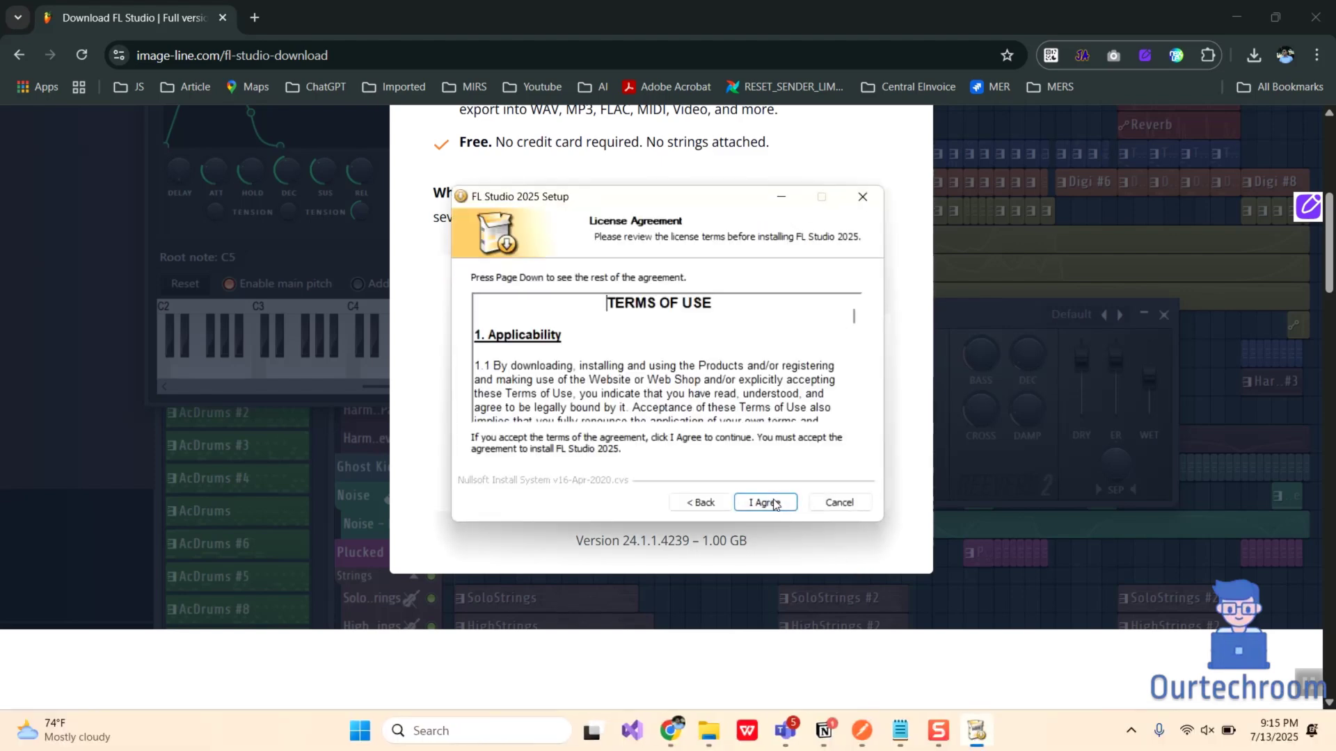
{"action": "left_click", "coordinate": [762, 502]}
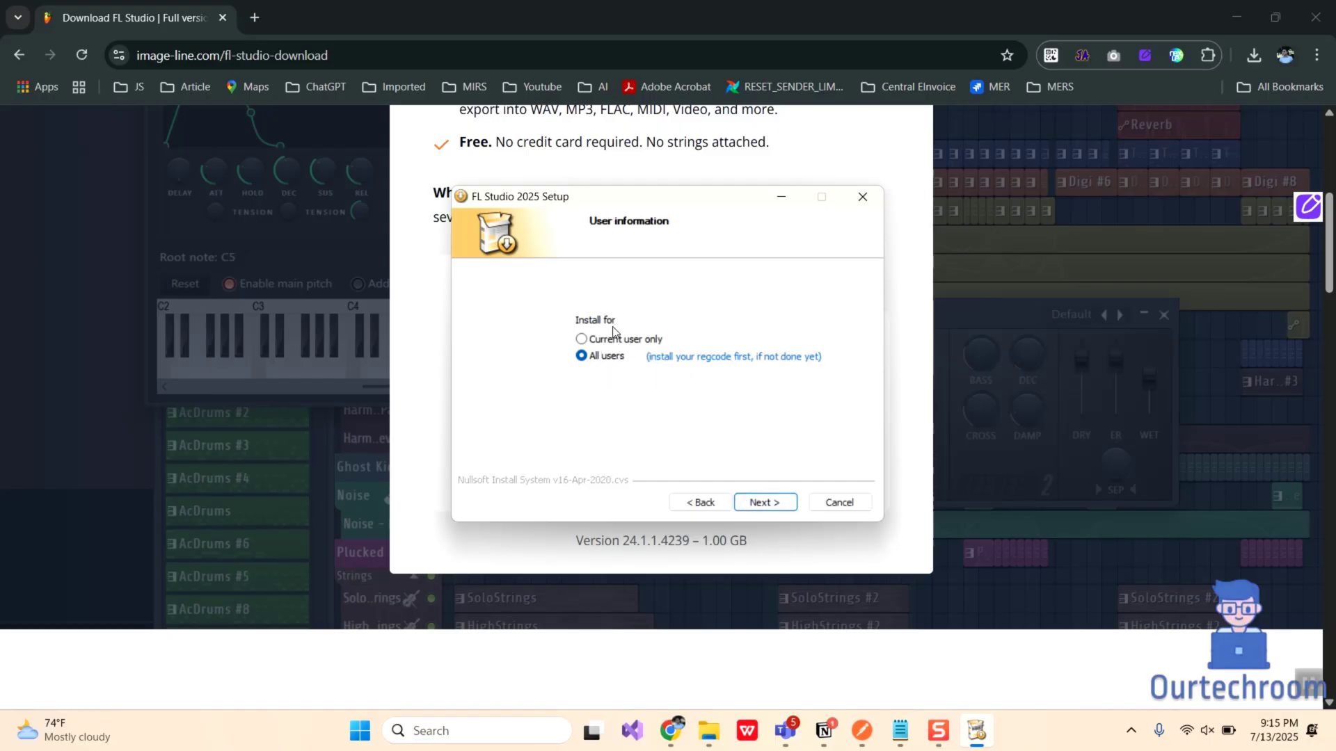
{"action": "left_click", "coordinate": [764, 503]}
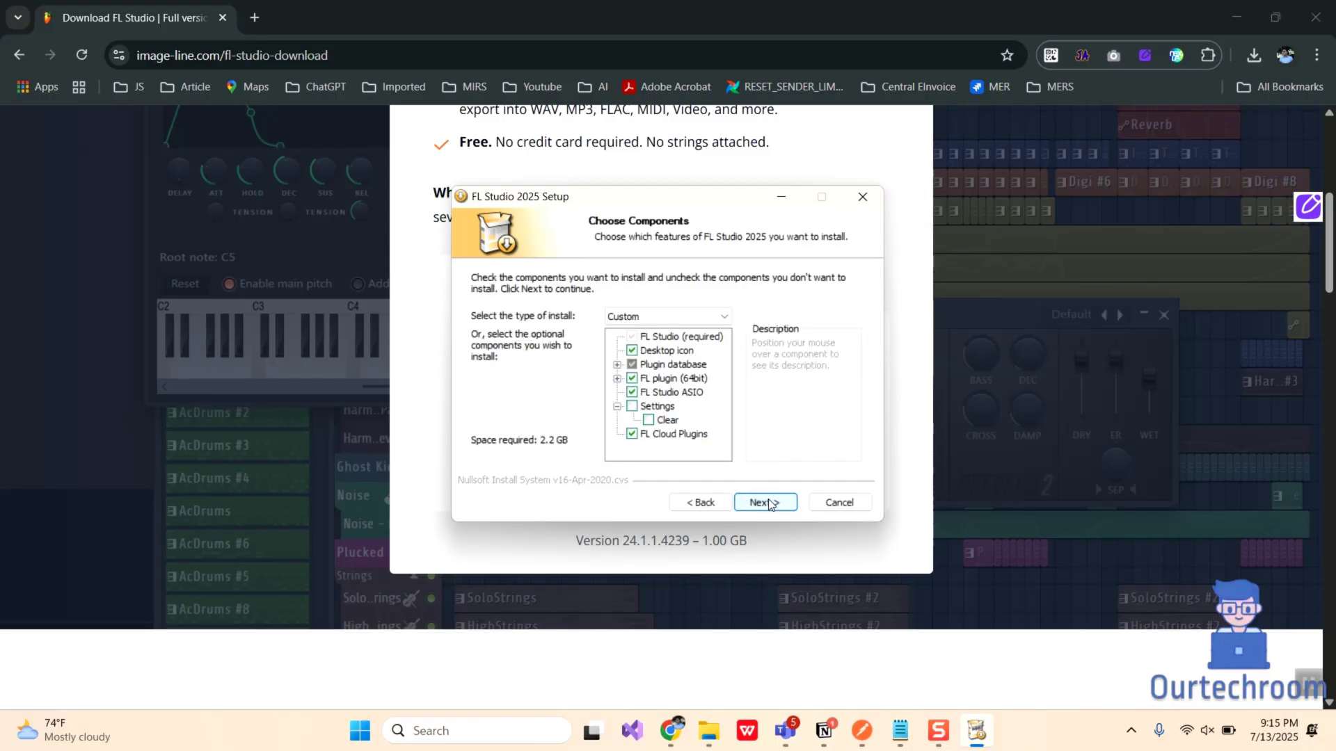
{"action": "mouse_move", "coordinate": [672, 378]}
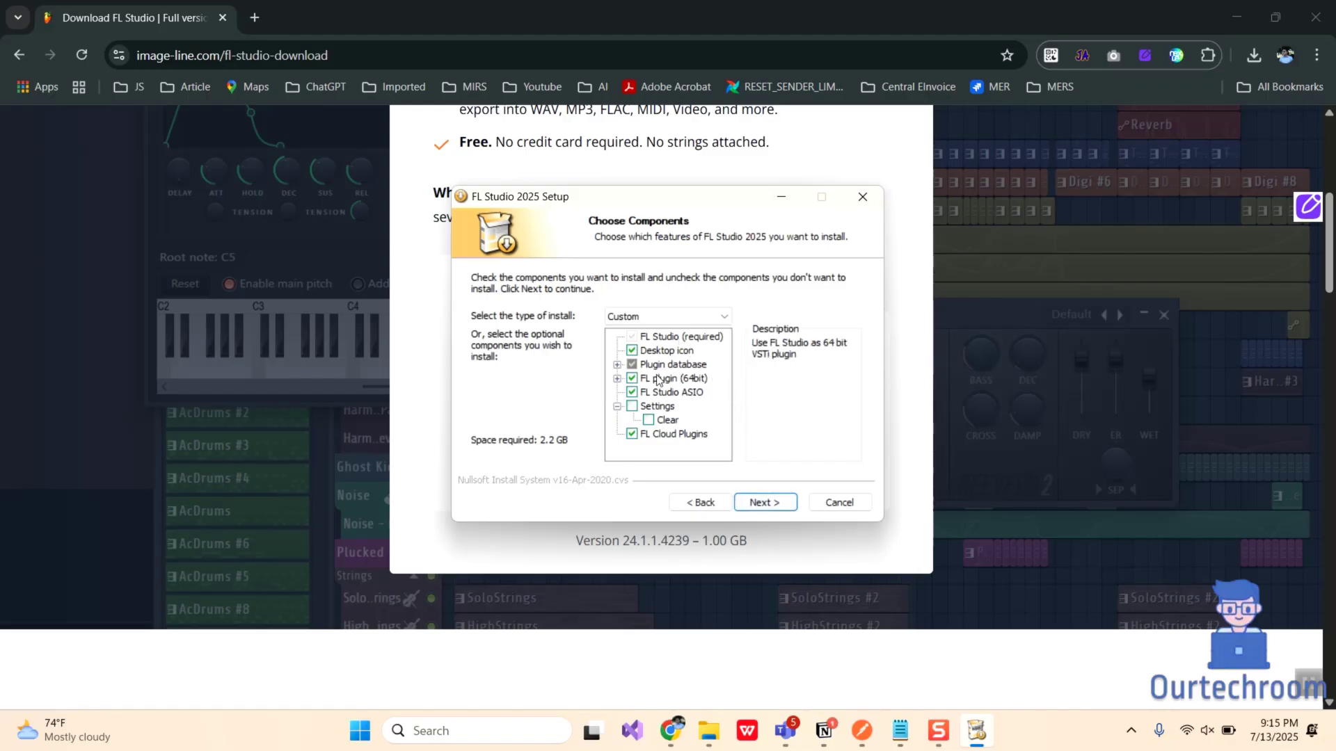
{"action": "left_click", "coordinate": [765, 502]}
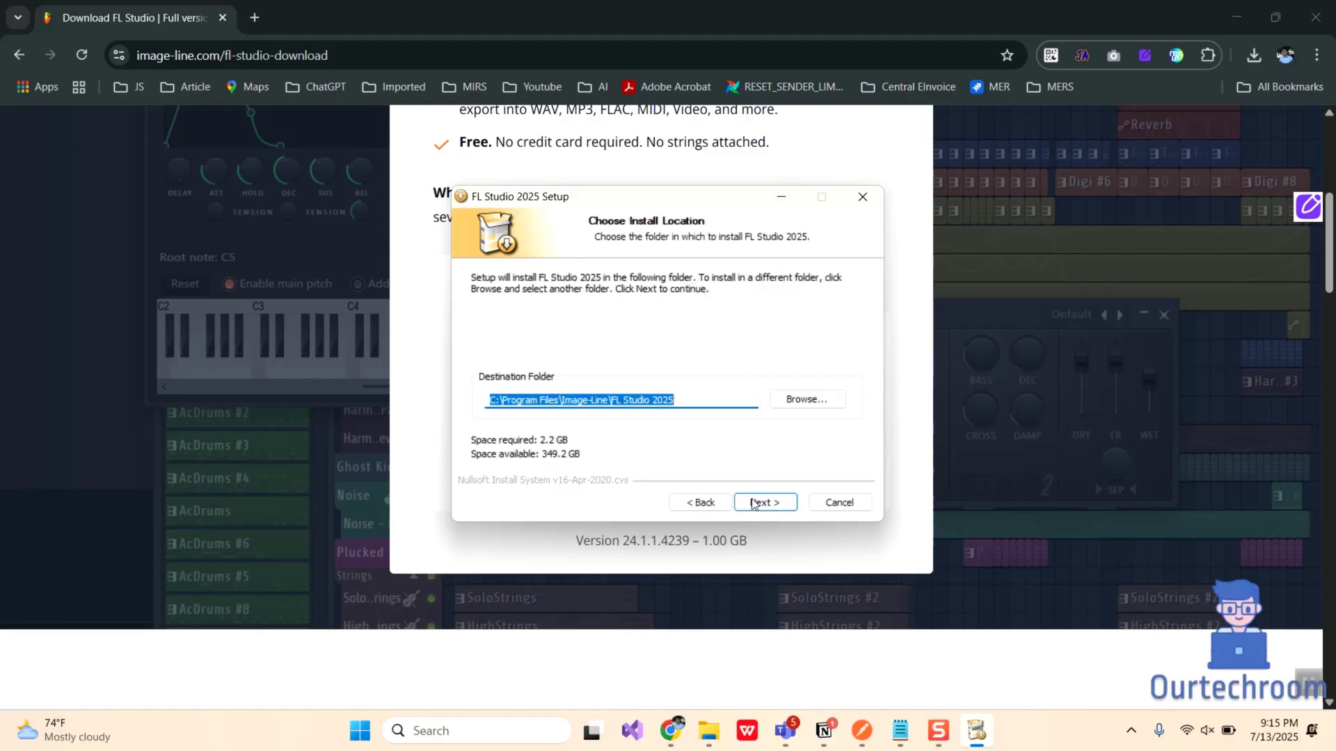
Keep the default FL Studio and plugin folders and start installing
{"action": "left_click", "coordinate": [778, 507]}
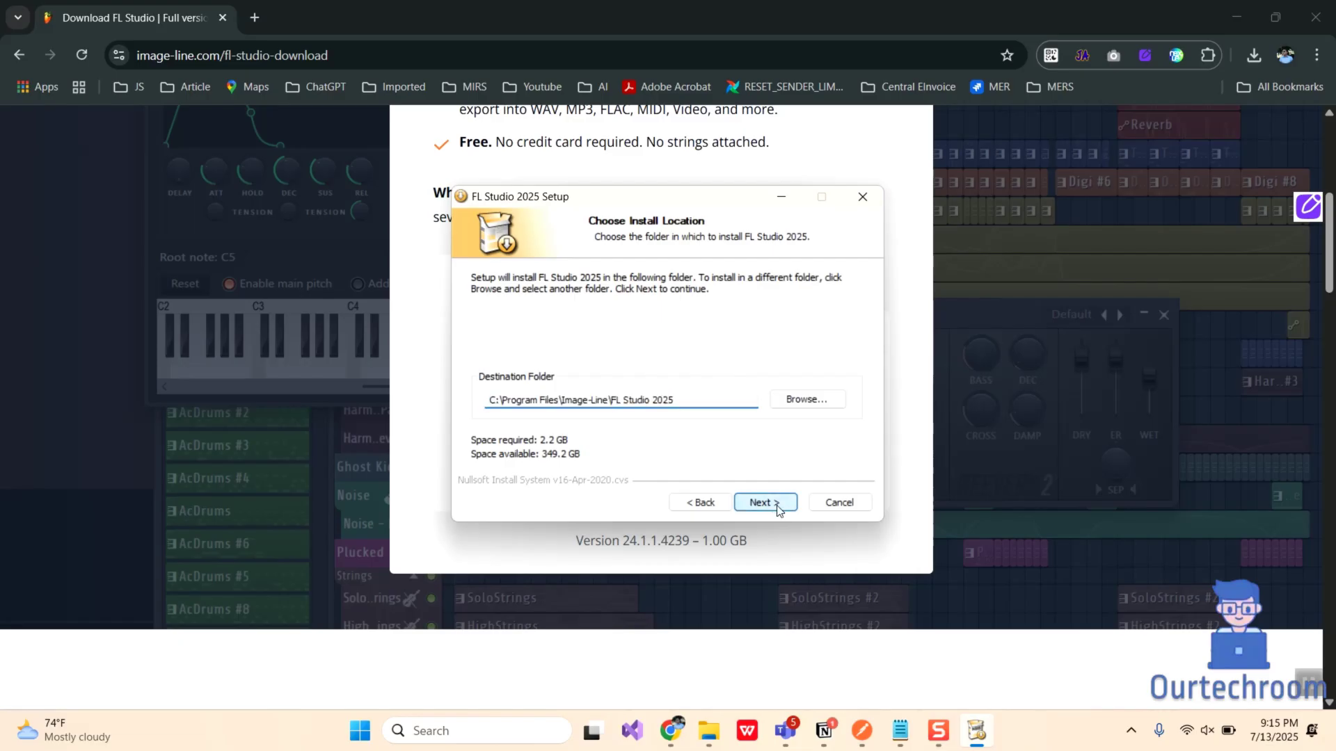
{"action": "left_click", "coordinate": [778, 508]}
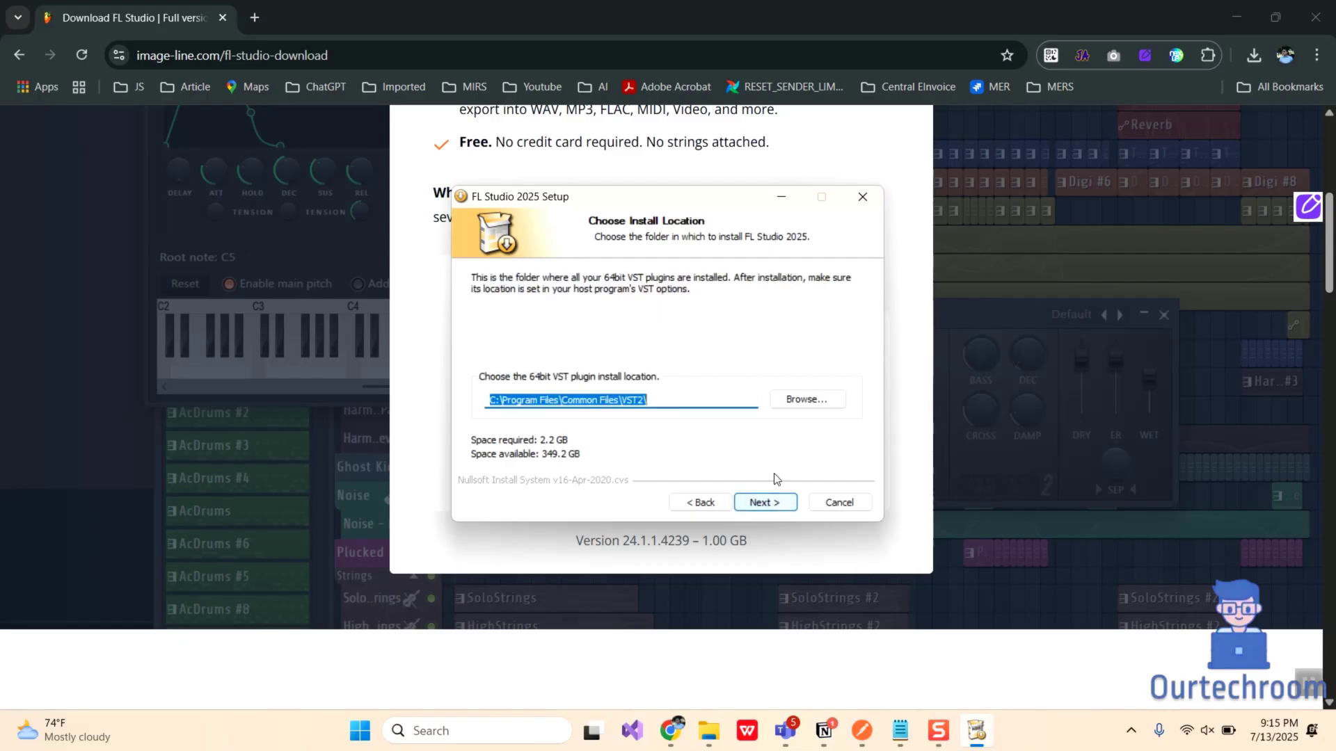
{"action": "left_click", "coordinate": [772, 507]}
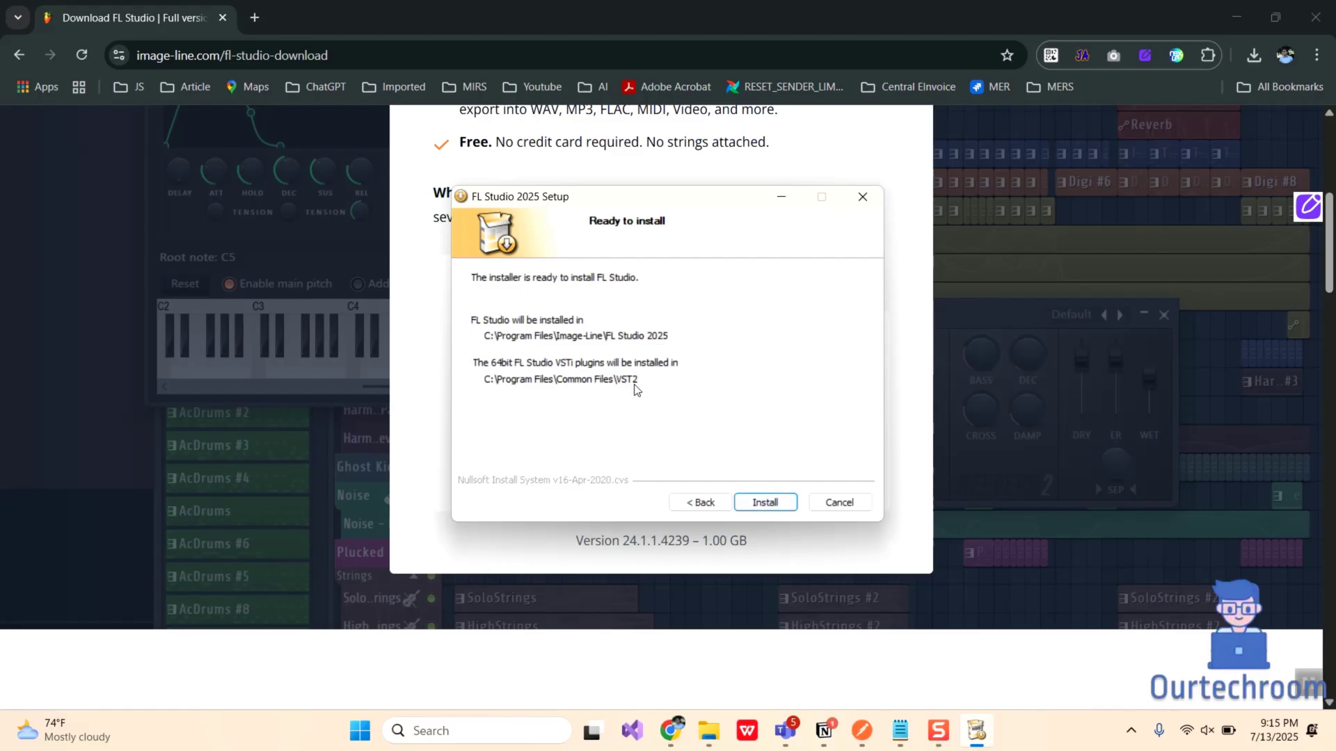
{"action": "left_click", "coordinate": [765, 503]}
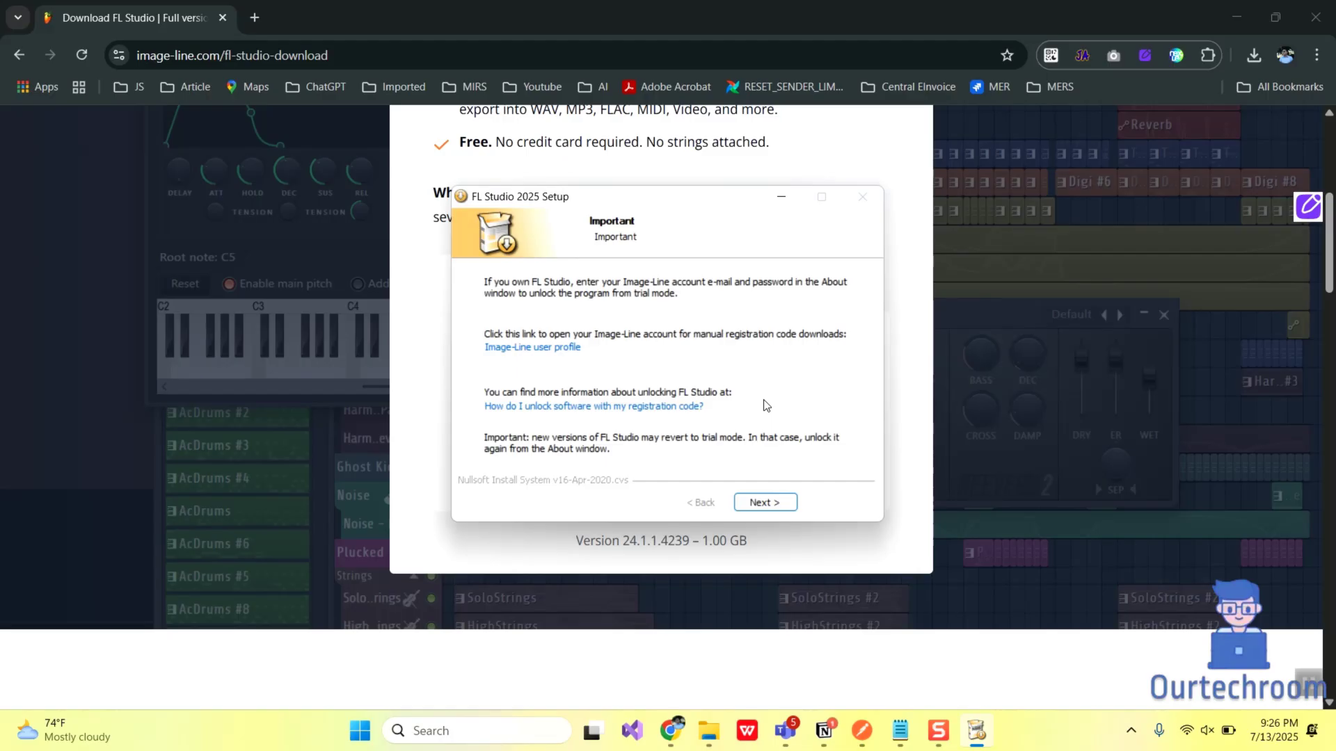
Pass the registration and FL Studio Mobile pages and finish the installer
{"action": "left_click", "coordinate": [758, 508]}
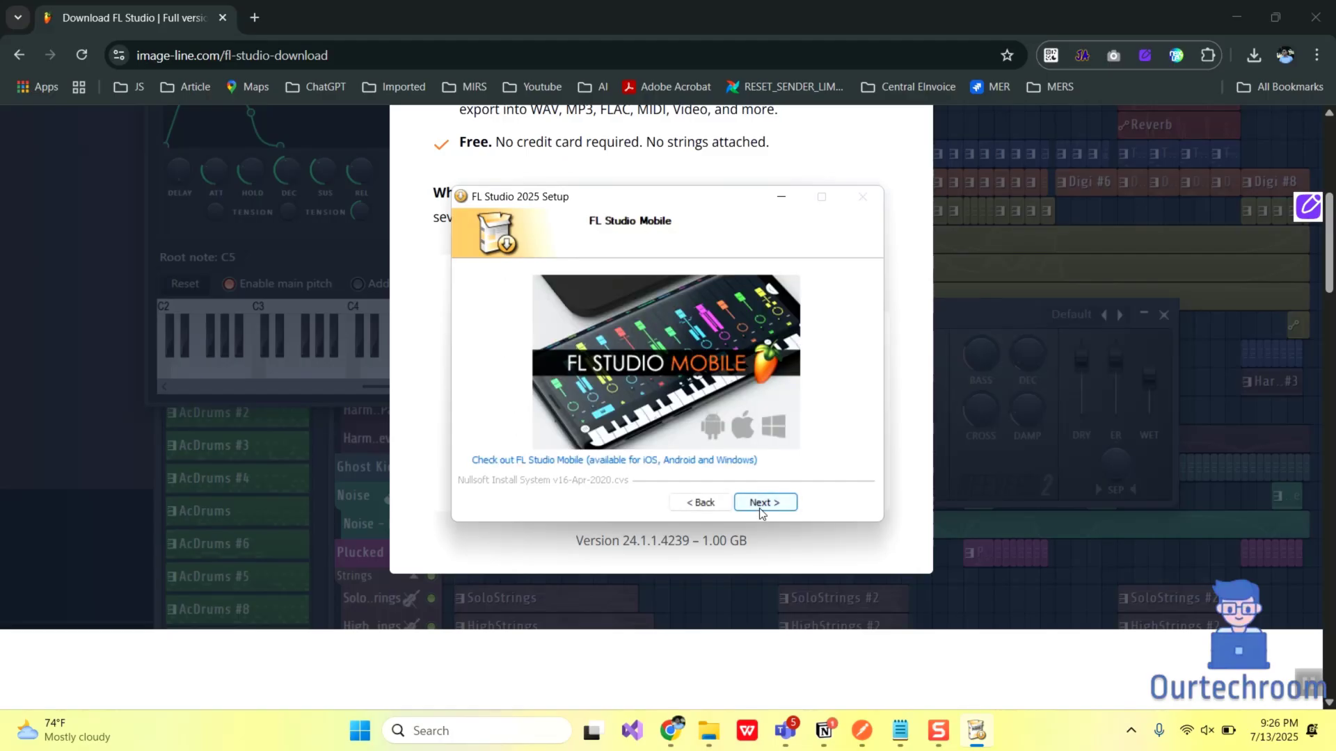
{"action": "left_click", "coordinate": [759, 509]}
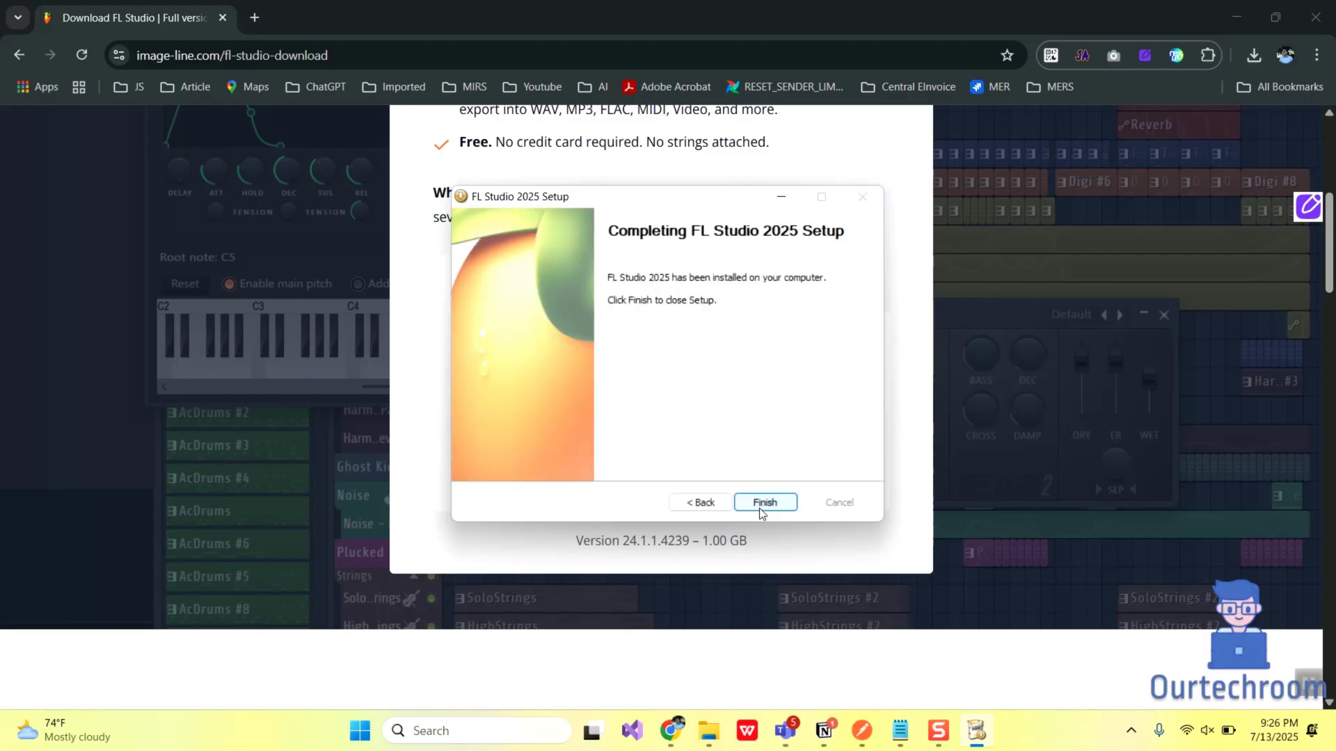
{"action": "left_click", "coordinate": [764, 502]}
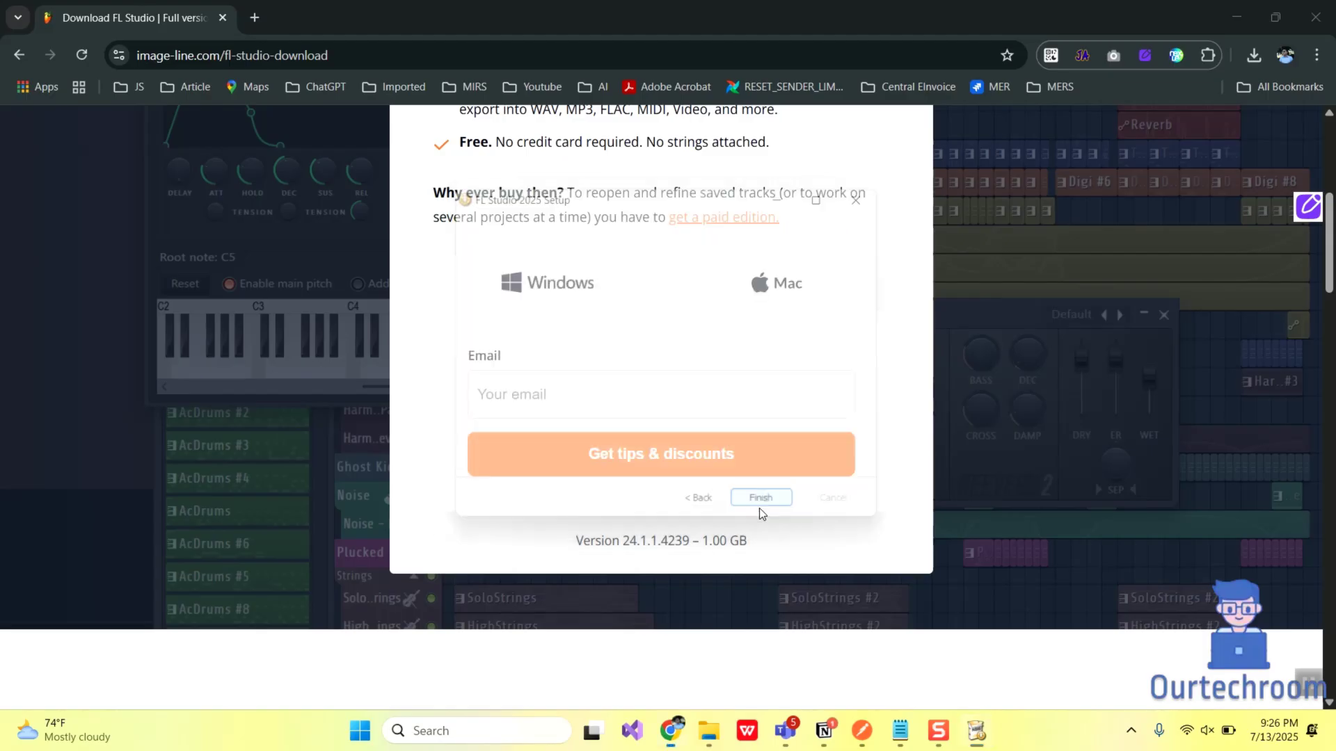
Find FL Studio 2025 via Windows Search and launch it
{"action": "left_click", "coordinate": [467, 730]}
{"action": "type", "text": "fl st"}
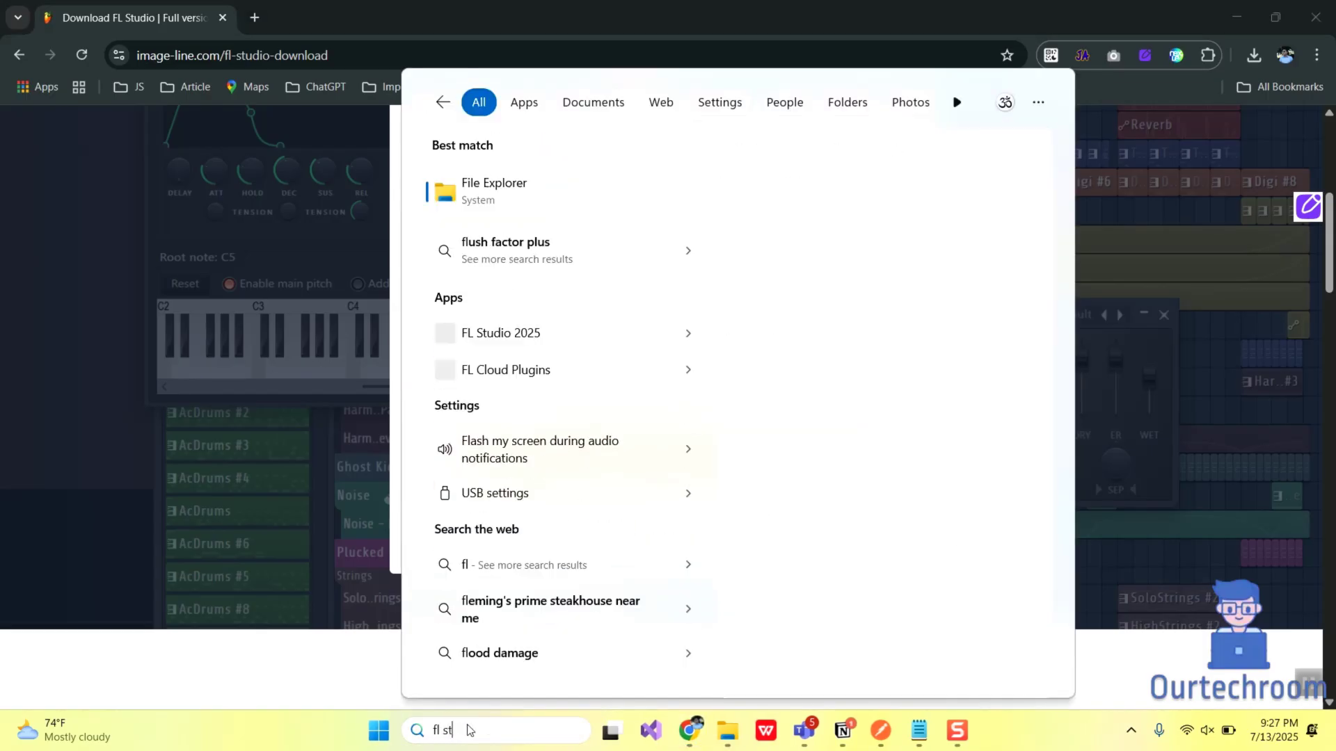
{"action": "type", "text": "udio"}
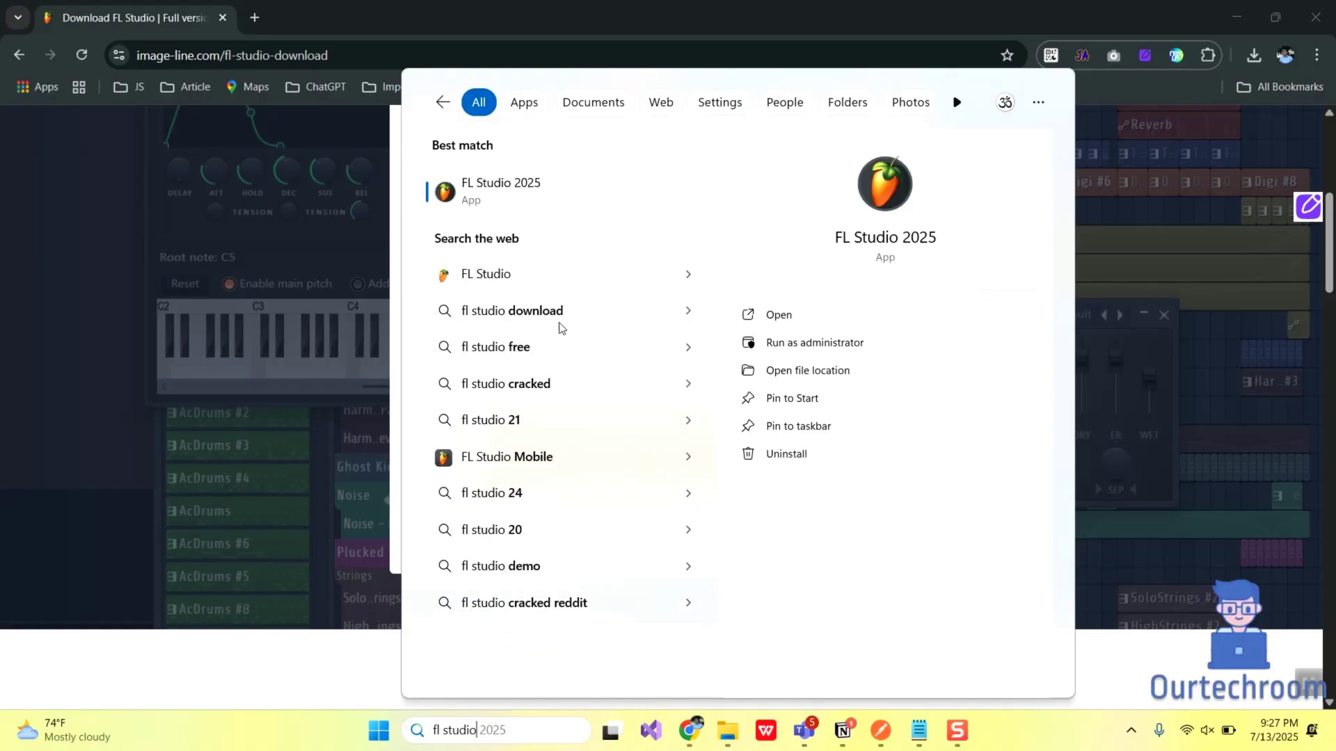
{"action": "left_click", "coordinate": [530, 192]}
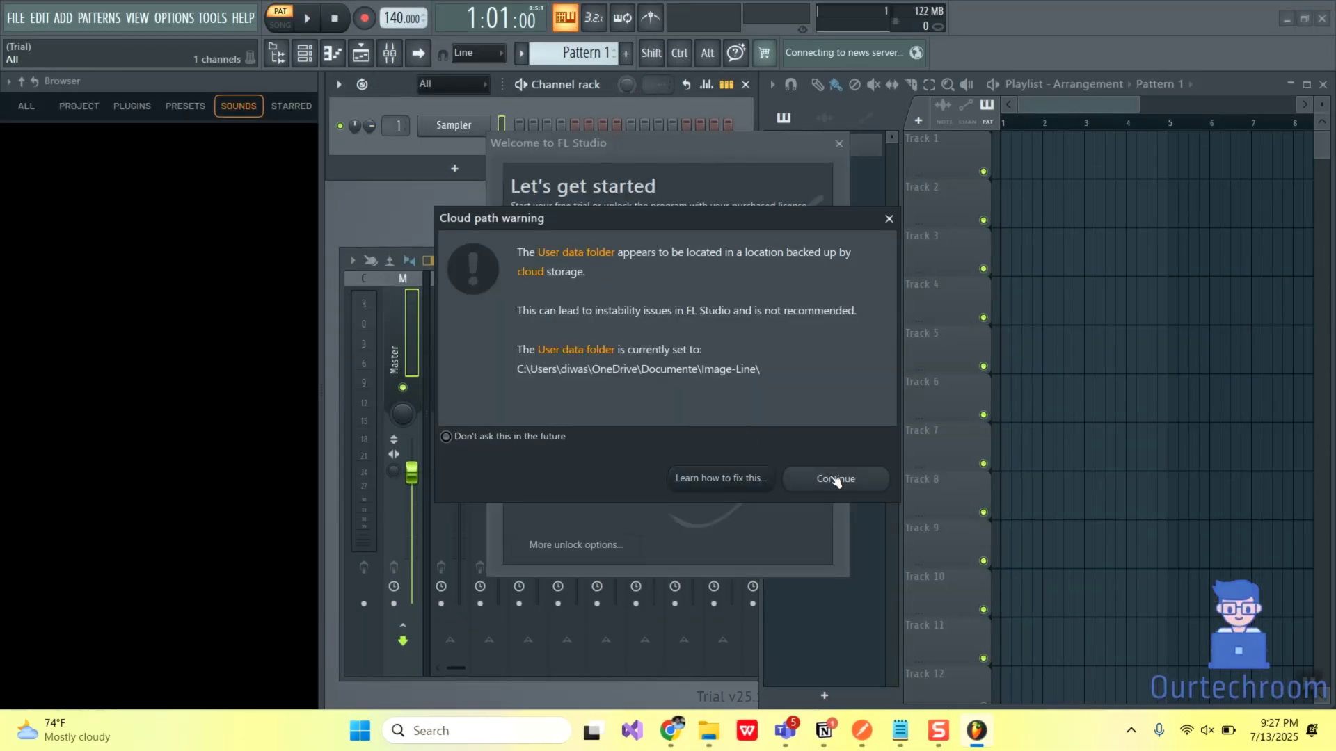
Continue past the cloud path warning and choose Start free trial
{"action": "left_click", "coordinate": [835, 479]}
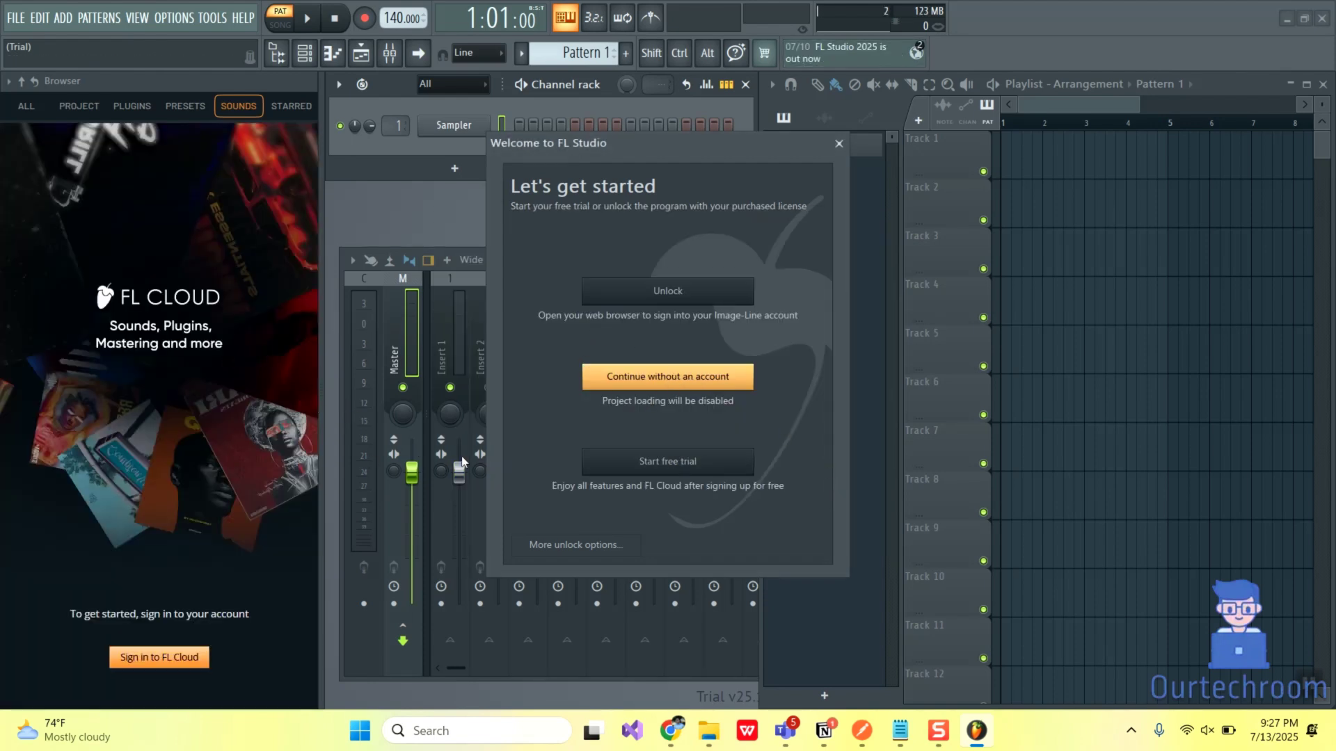
{"action": "left_click", "coordinate": [682, 468]}
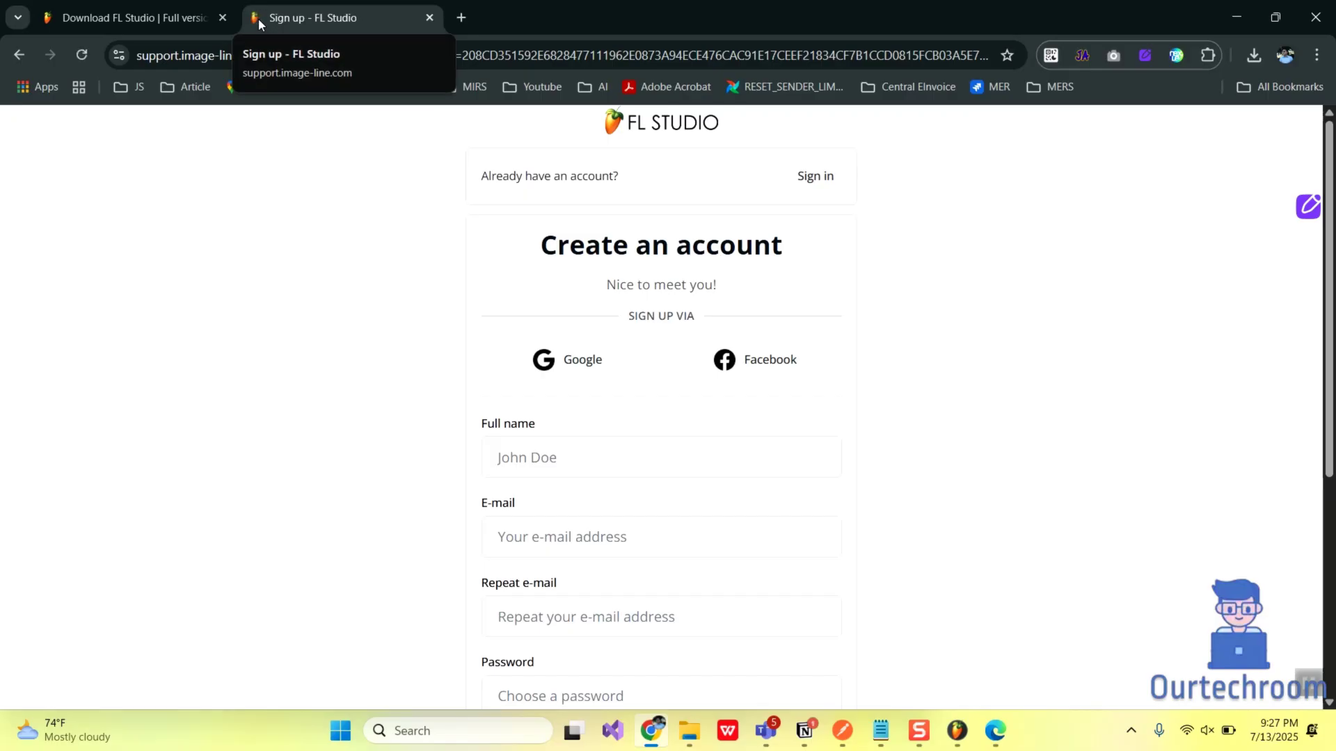
Sign up to Image-Line with the first Google account and accept the Terms of Use
{"action": "left_click", "coordinate": [605, 360]}
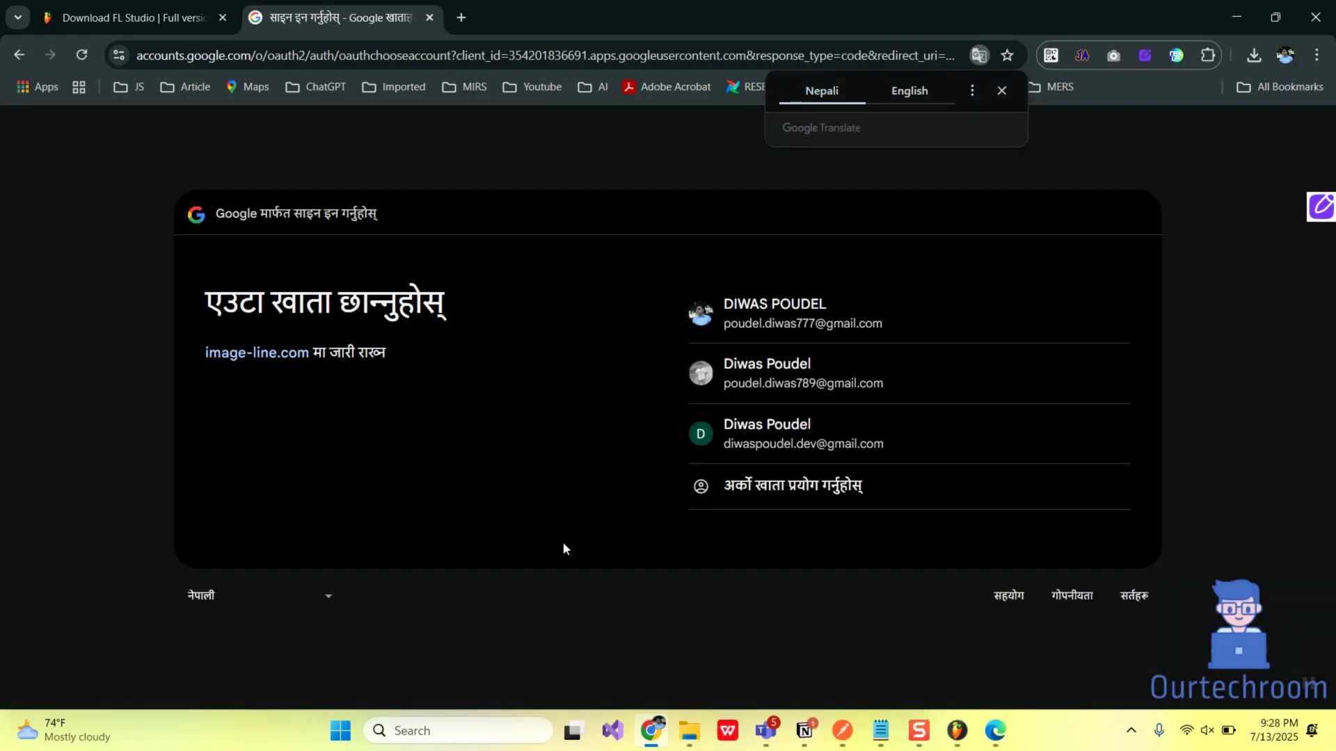
{"action": "left_click", "coordinate": [805, 306]}
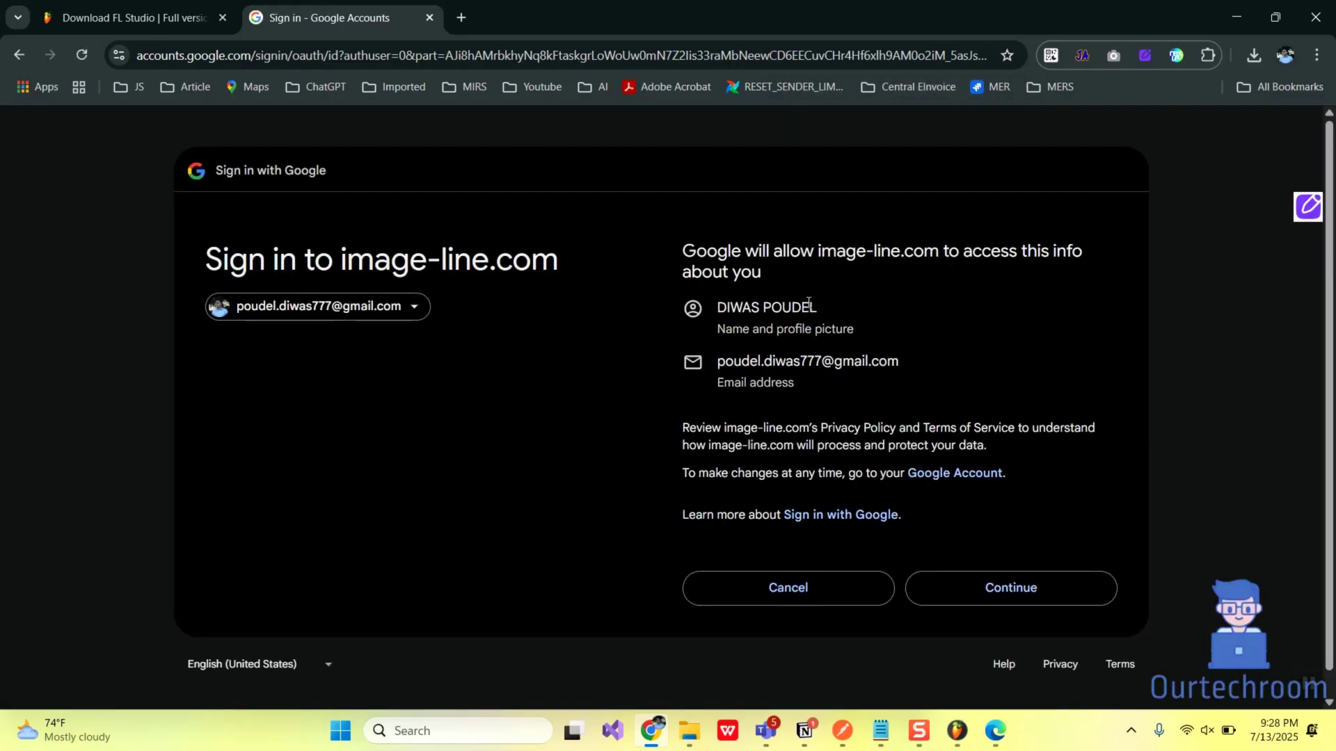
{"action": "left_click", "coordinate": [1027, 587]}
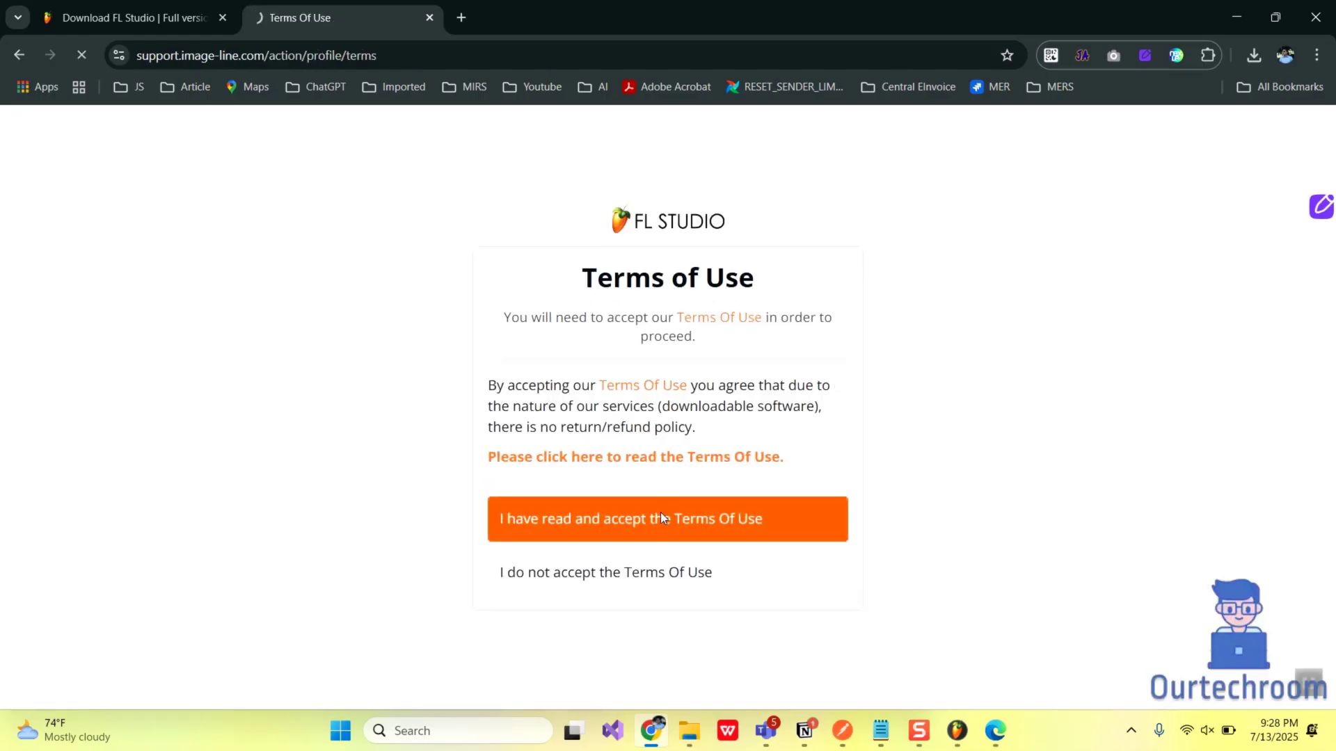
{"action": "left_click", "coordinate": [660, 513]}
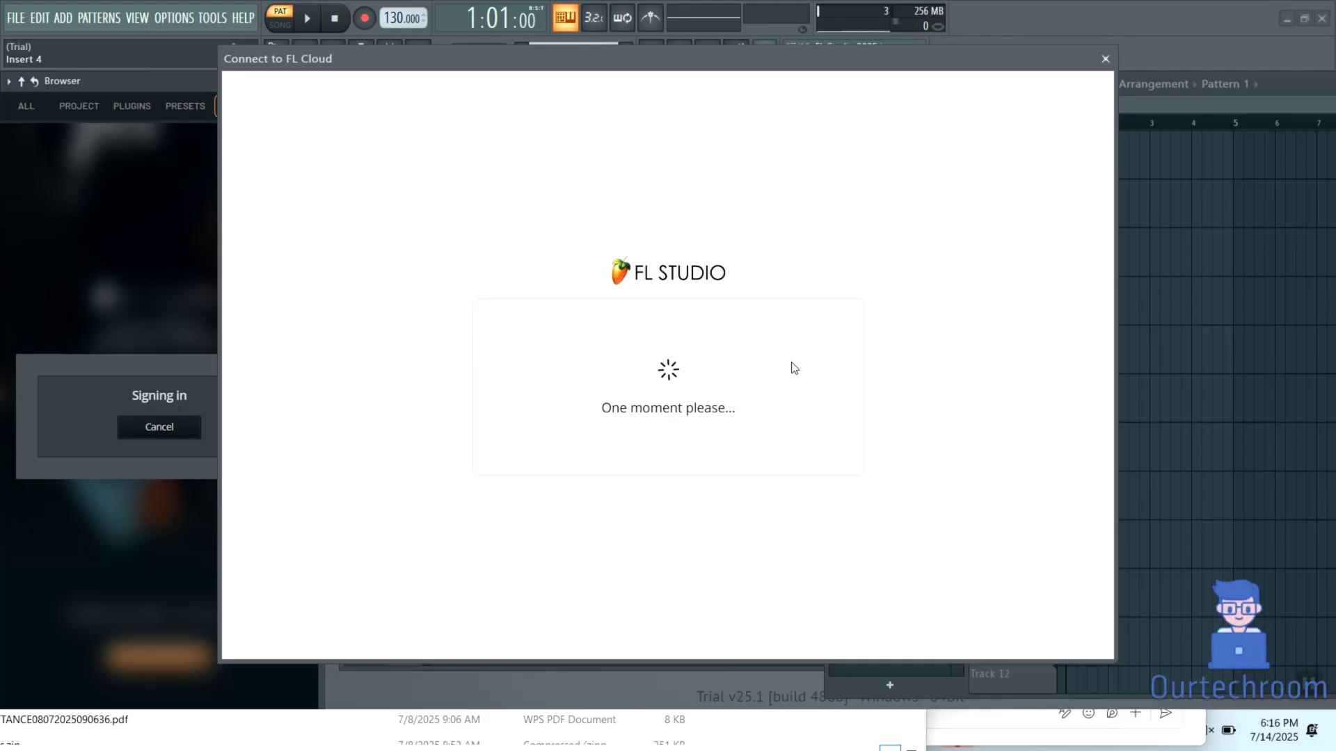
Sign in to FL Cloud with Google, submitting email and password and confirming consent
{"action": "left_click", "coordinate": [596, 332]}
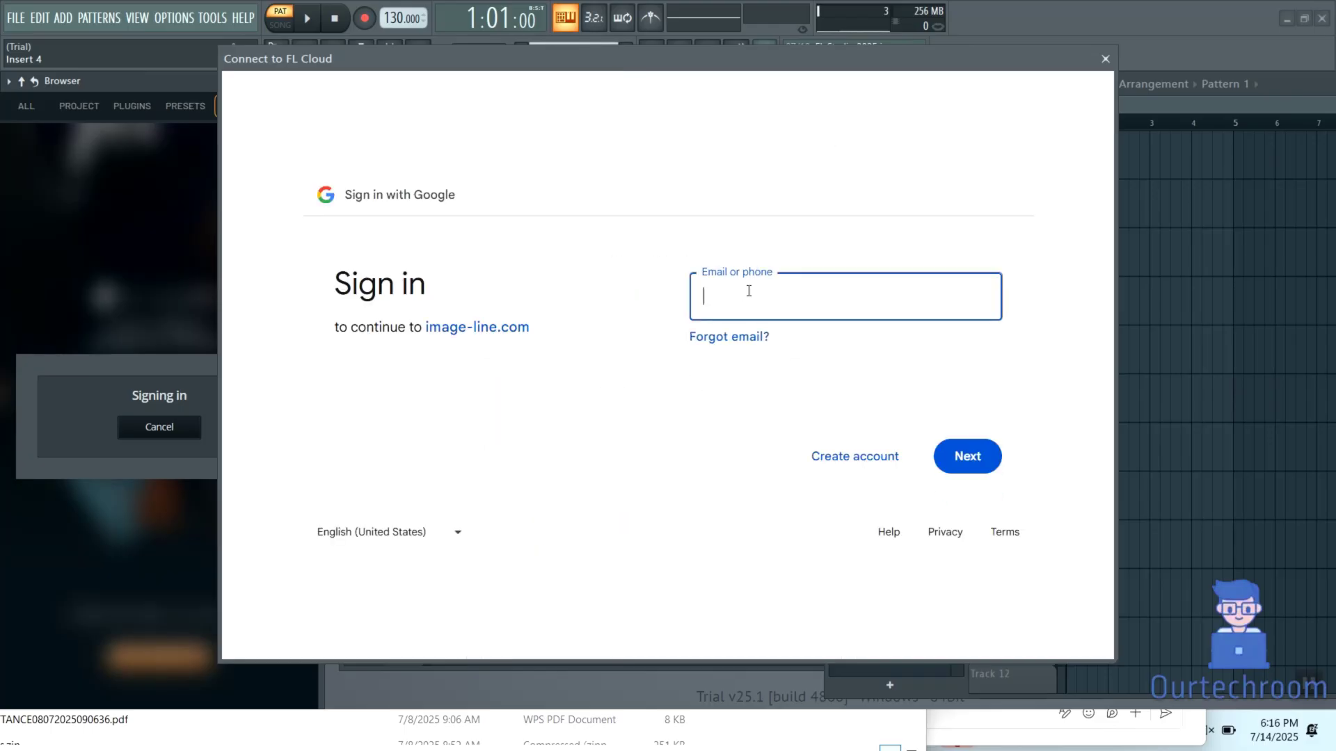
{"action": "key", "text": "Return"}
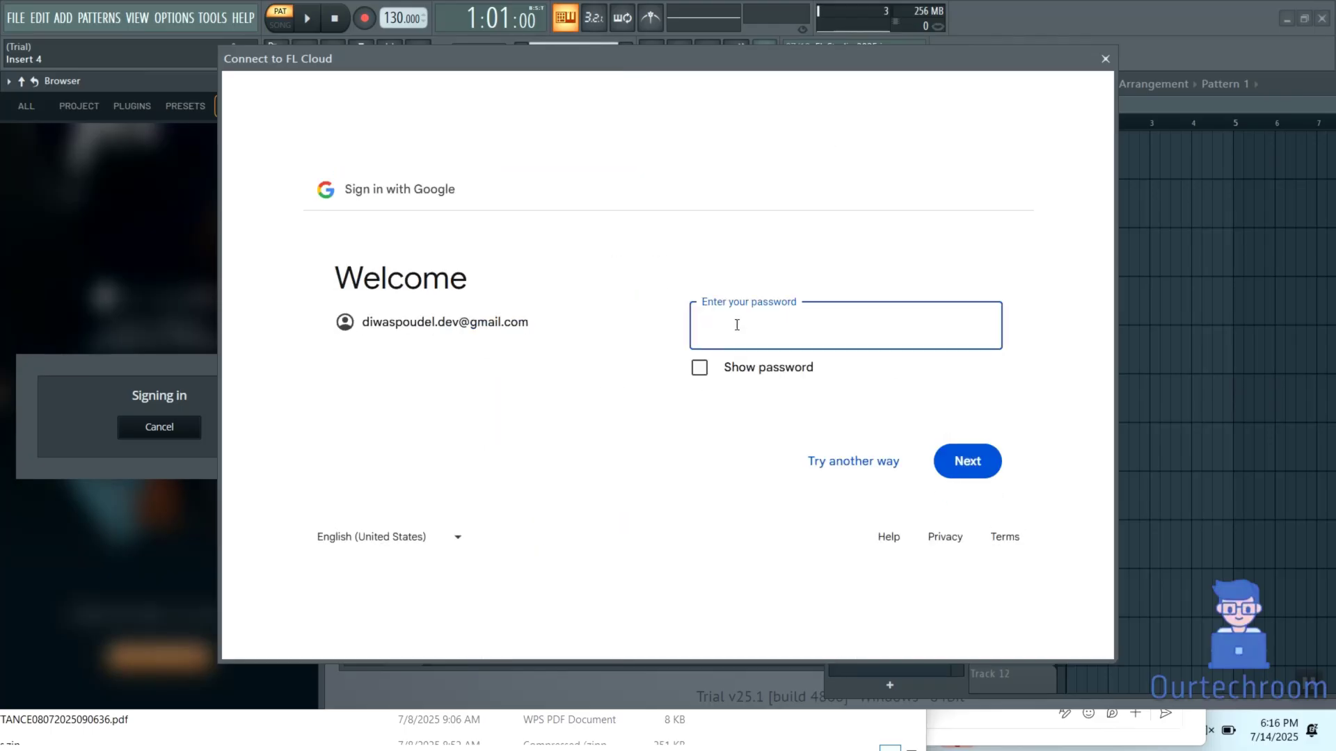
{"action": "key", "text": "Return"}
{"action": "left_click", "coordinate": [926, 459]}
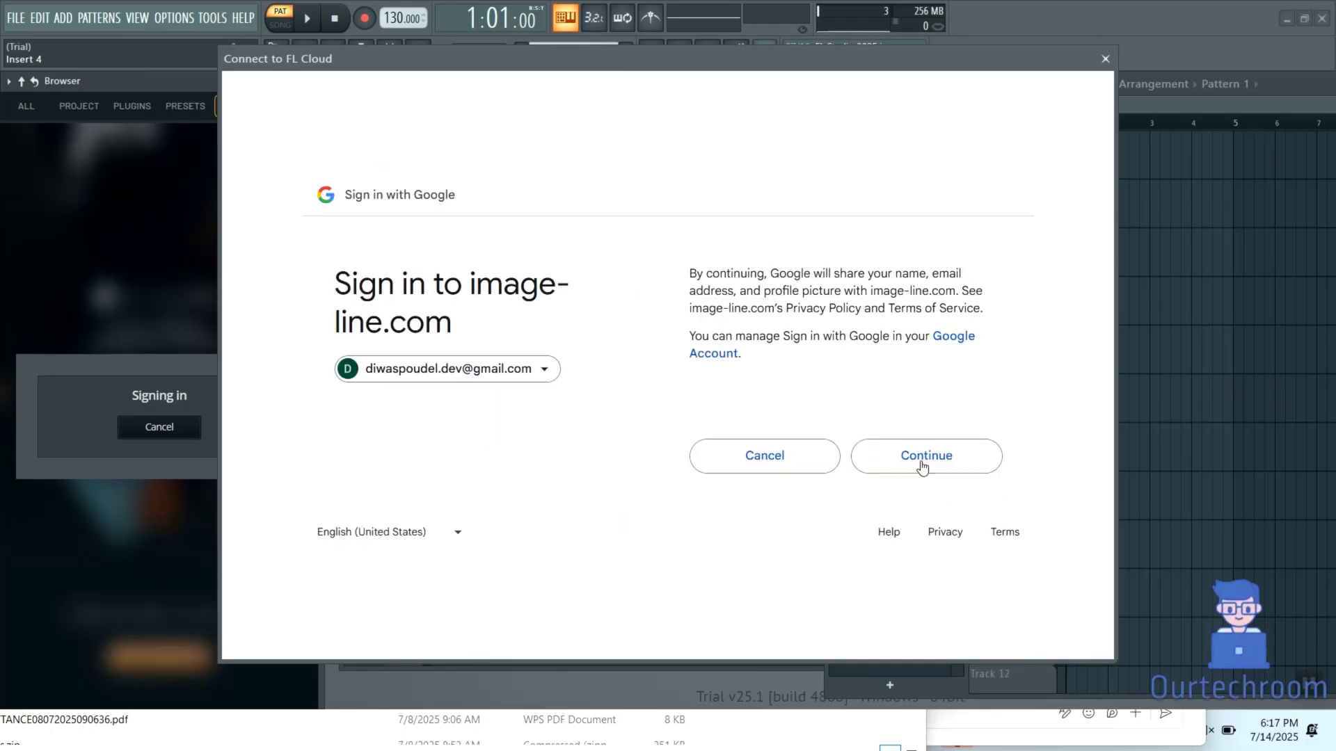